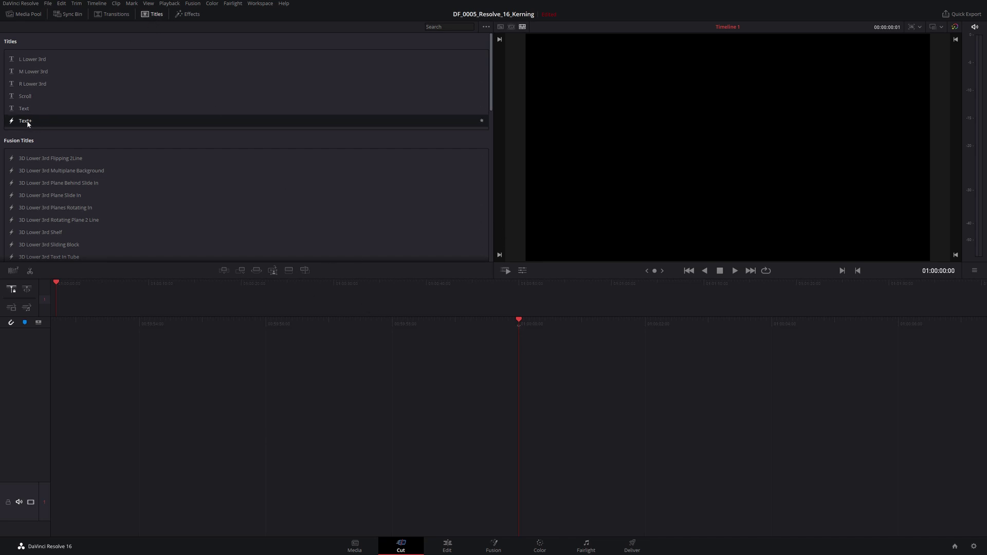
Place a Text+ title clip on the timeline and open it on the Fusion page
left_click_drag(27, 121, 534, 500)
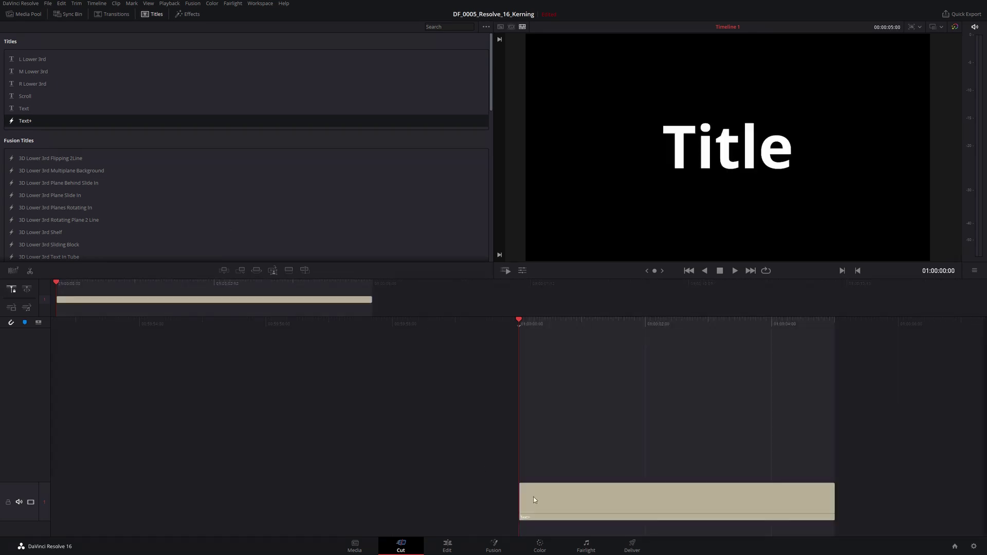
left_click(568, 492)
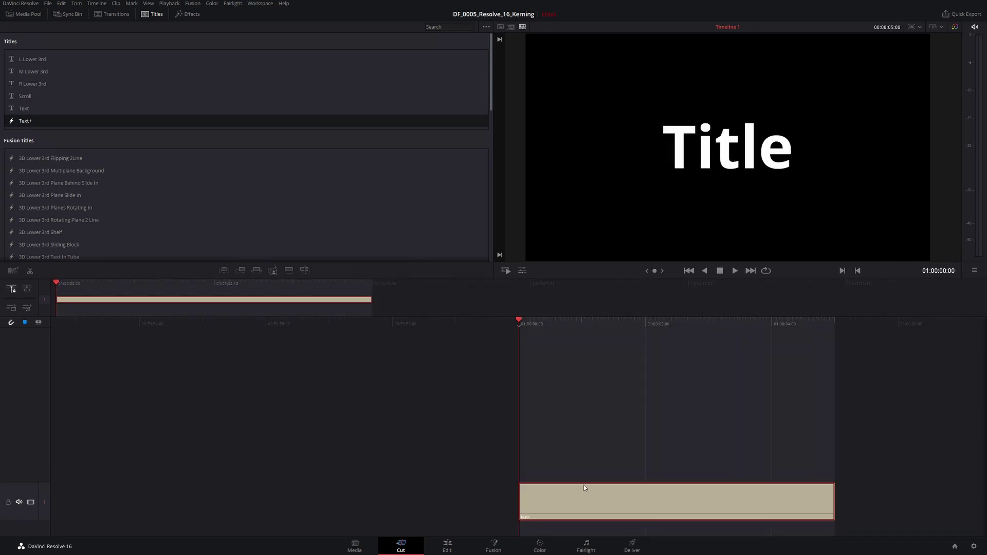
left_click(495, 549)
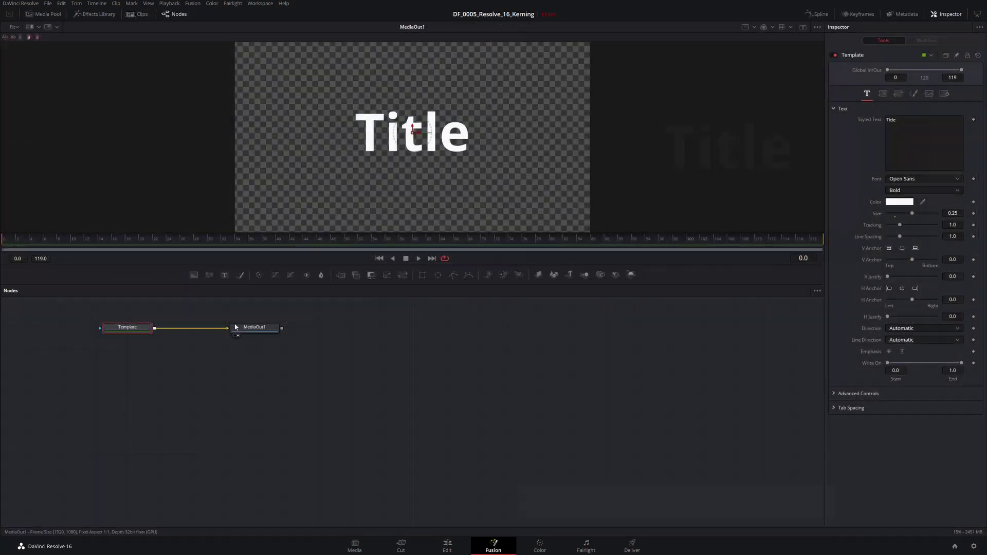
Add Background1, Merge1 and a second Text+ node to the graph beside Template
left_click_drag(296, 308, 79, 363)
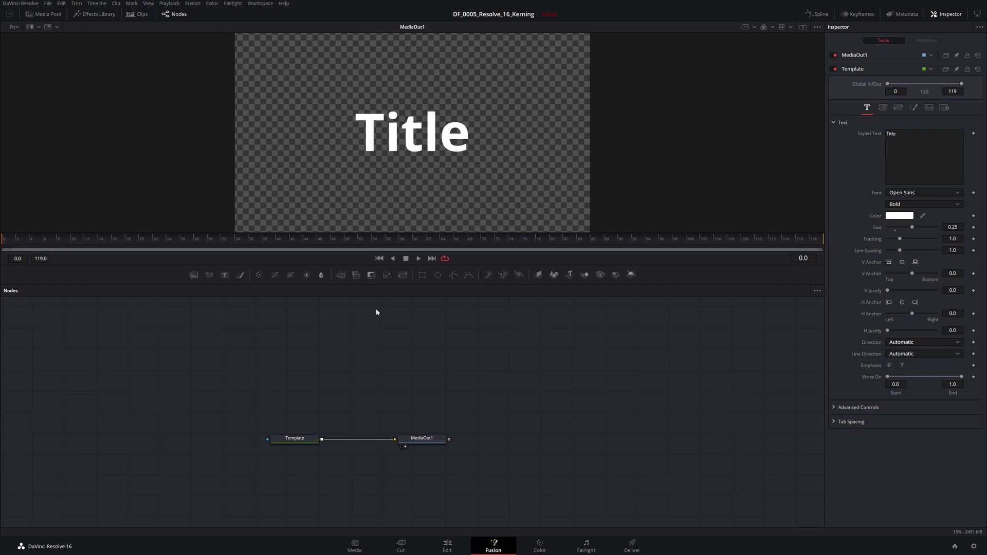
left_click_drag(194, 275, 413, 349)
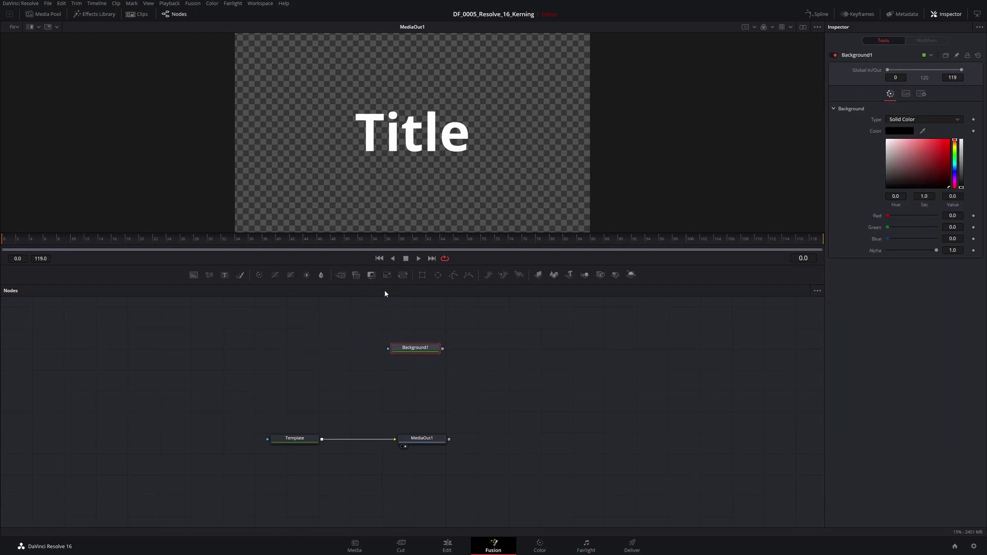
left_click_drag(342, 280, 478, 379)
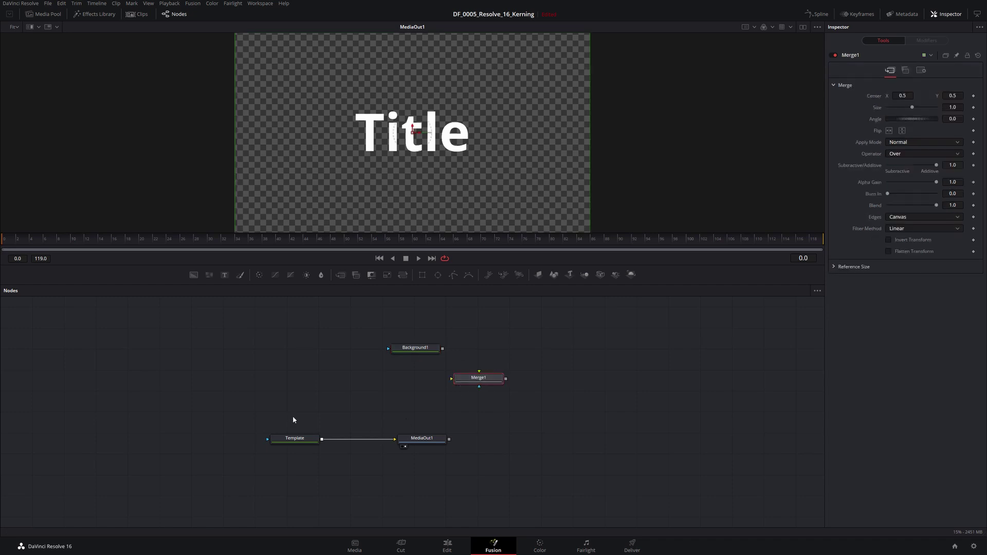
left_click(296, 440)
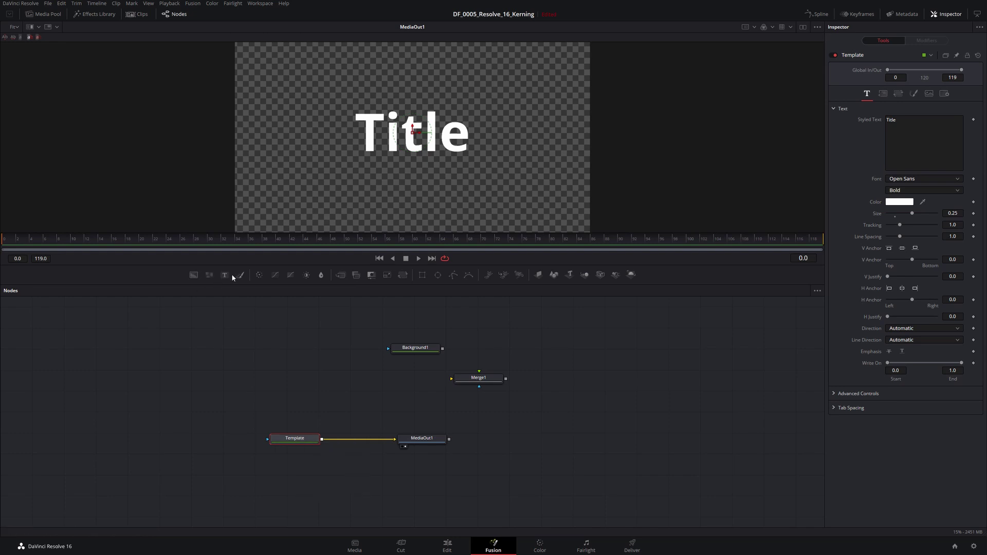
left_click_drag(225, 275, 298, 411)
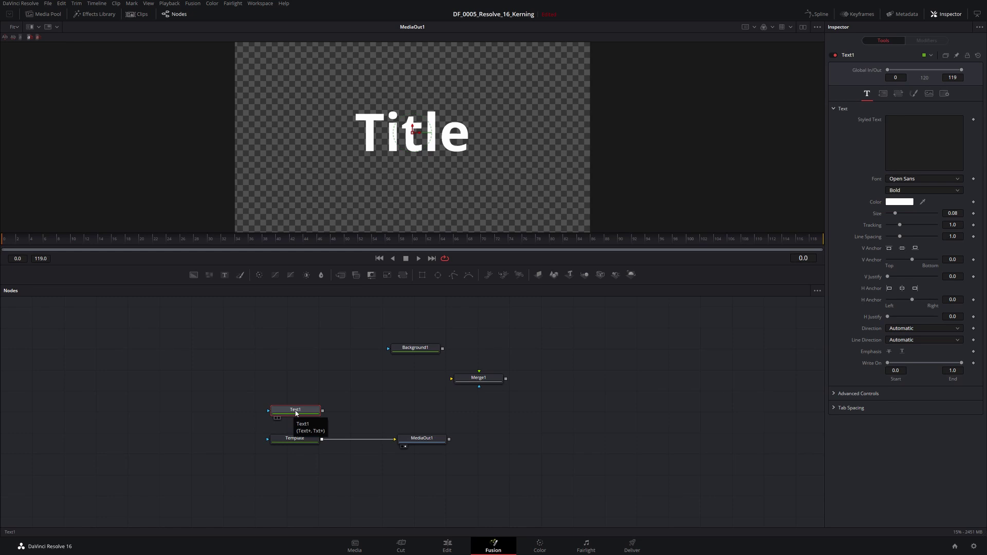
Rename Text1 to Monospace and the Template node to VariableWidth
key("F2")
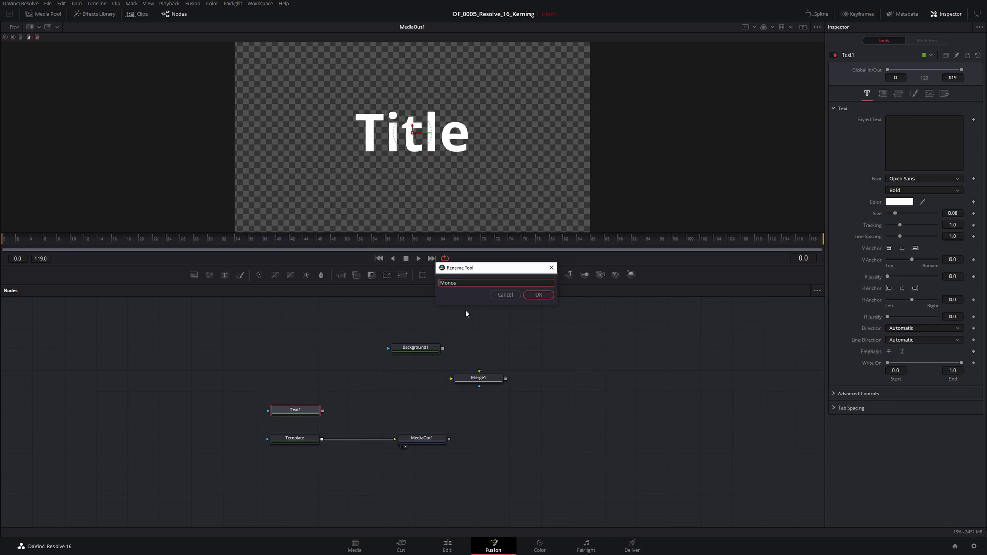
type("Monospace")
key("Return")
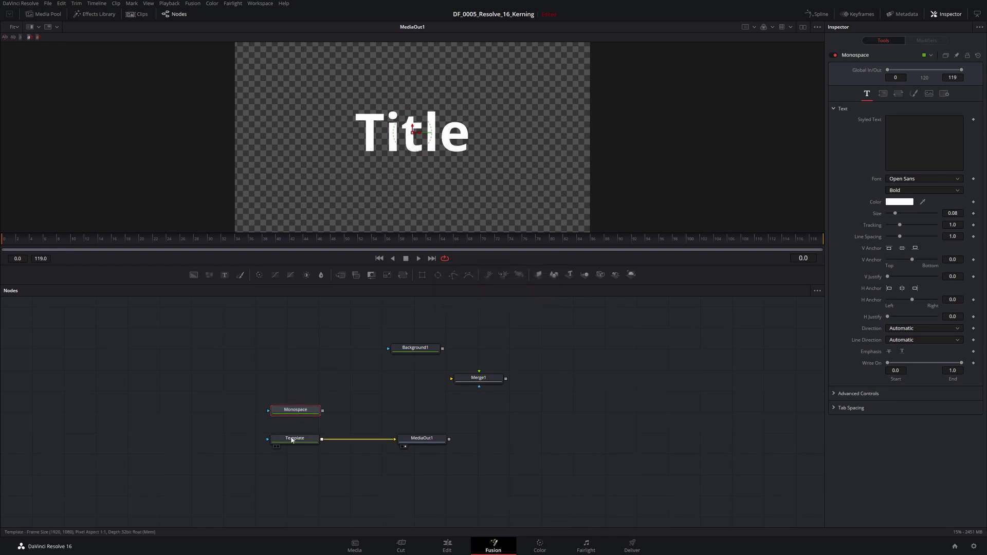
left_click(296, 443)
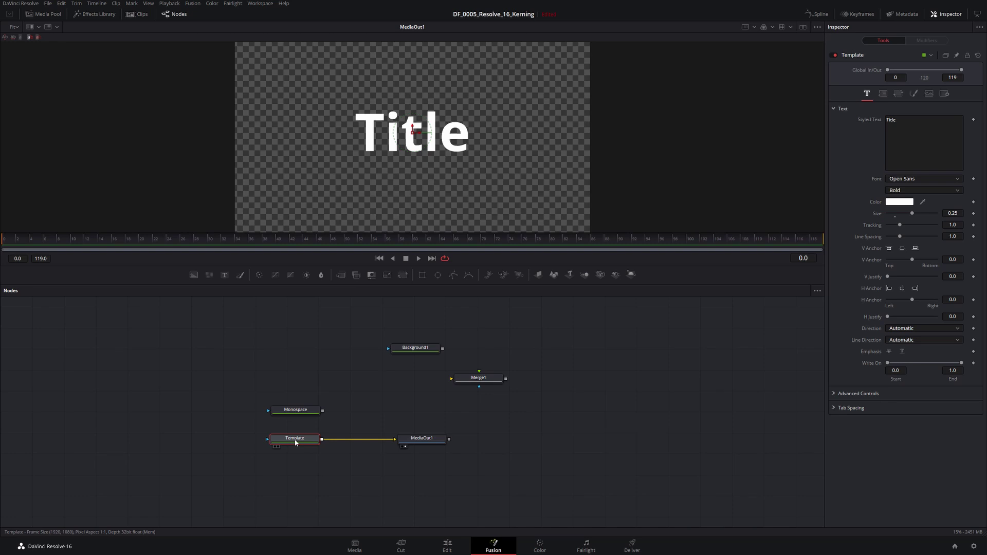
key("F2")
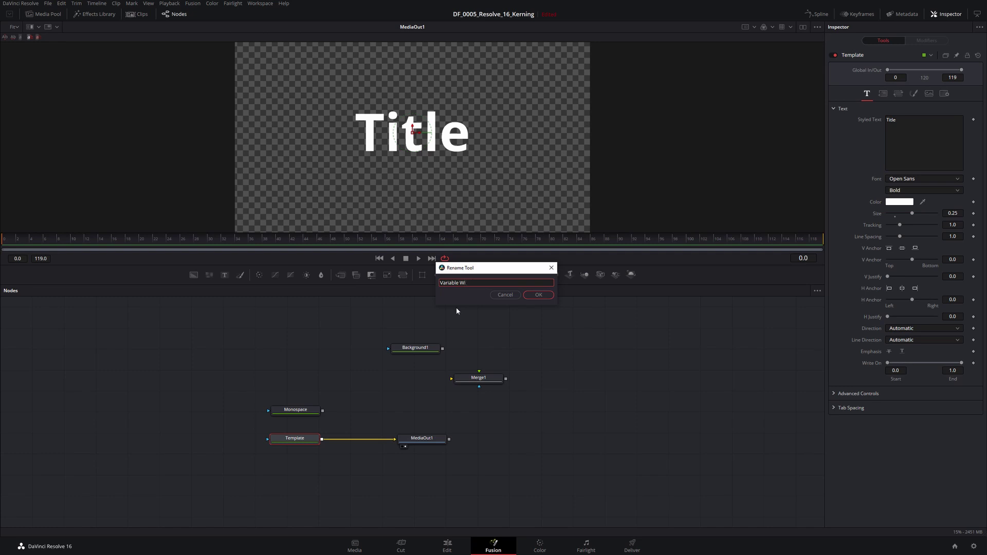
key("Return")
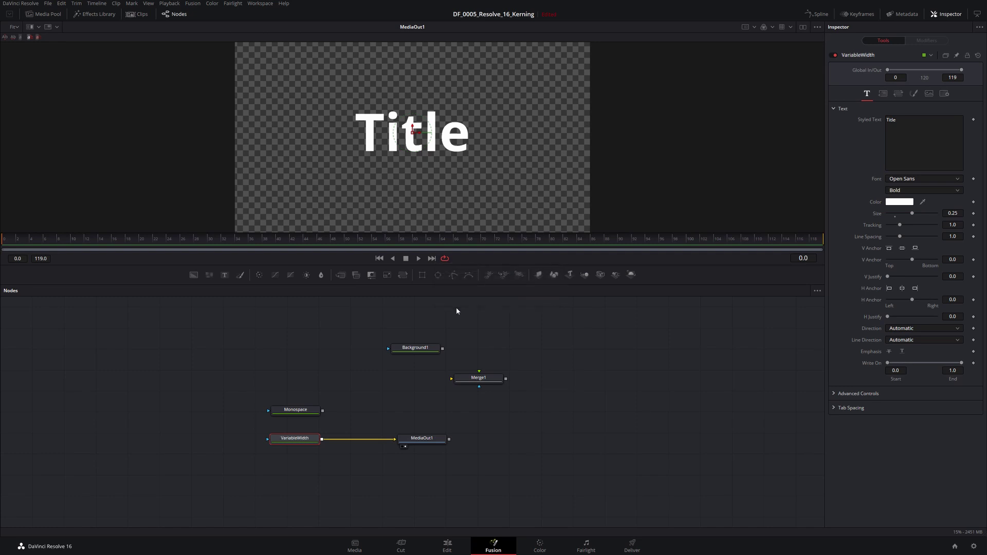
Show Monospace in the dual viewer, enter 'Courier Monospace' and set its font to Courier New
left_click(299, 409)
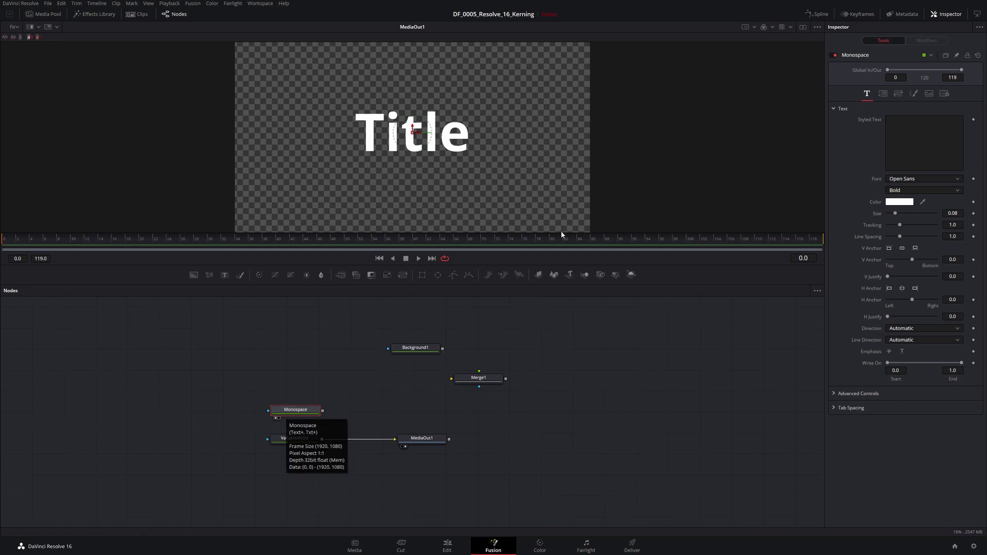
left_click(804, 27)
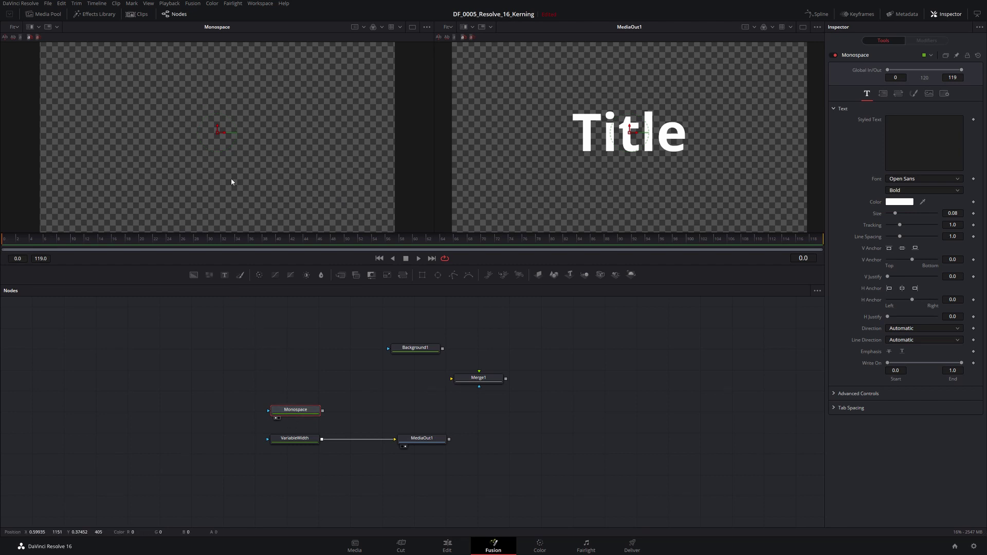
left_click(907, 123)
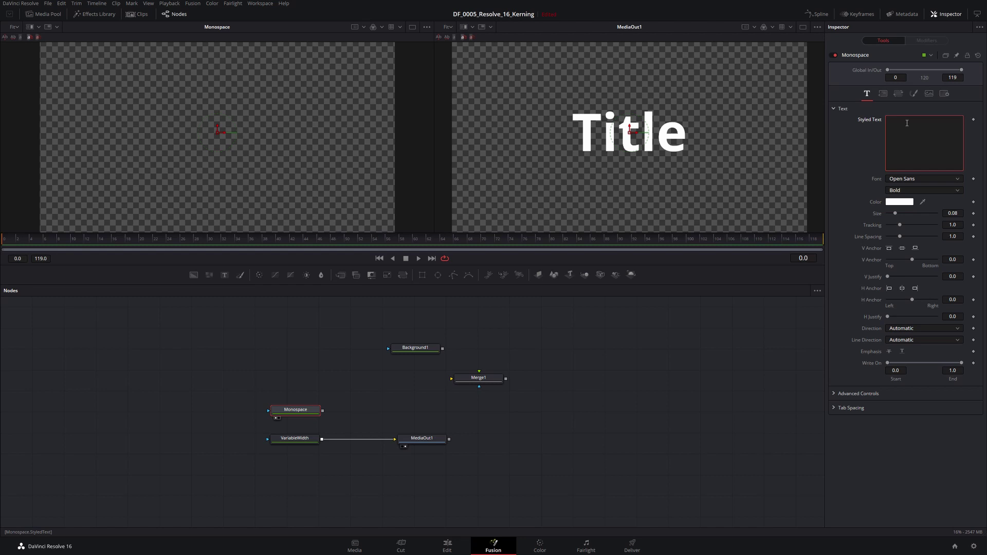
type("Courier")
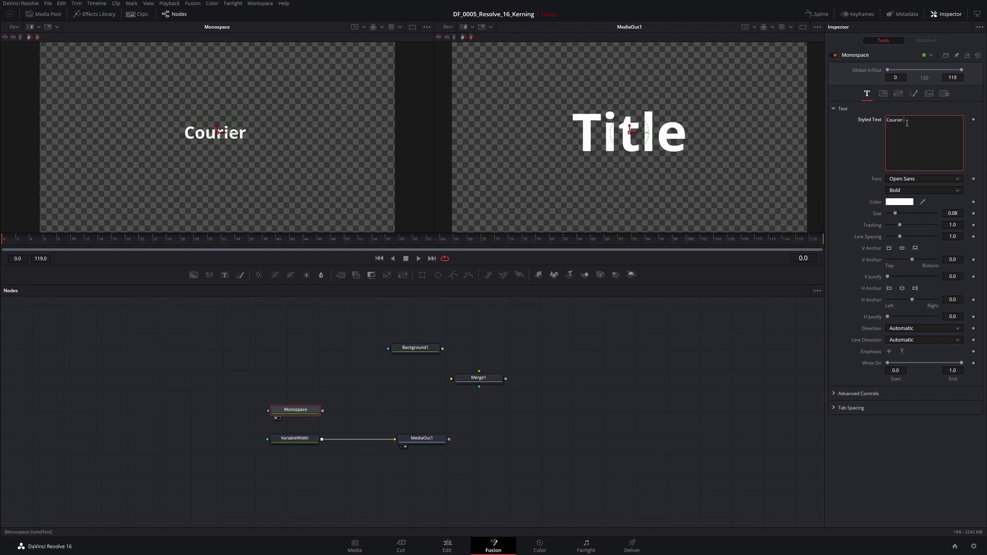
type(" Monospace")
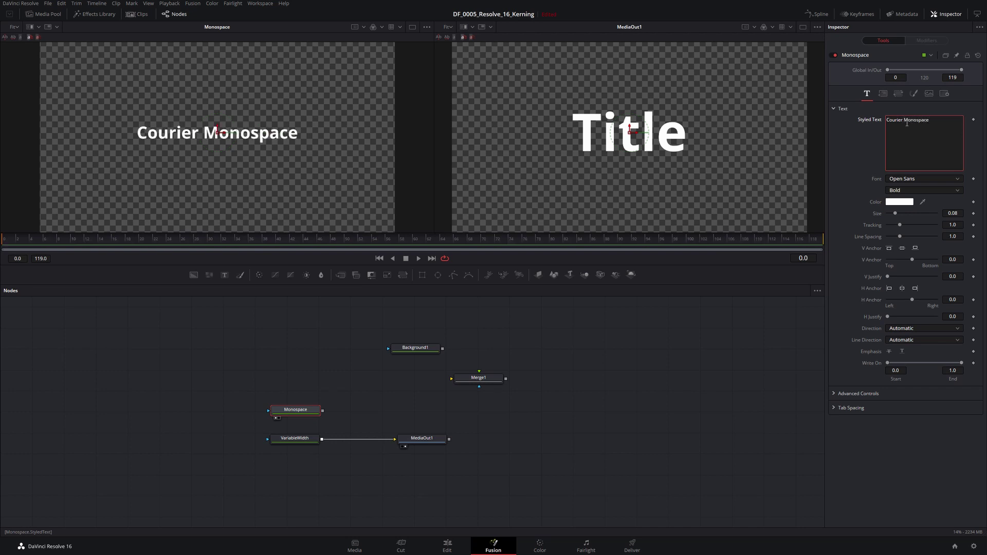
left_click(921, 182)
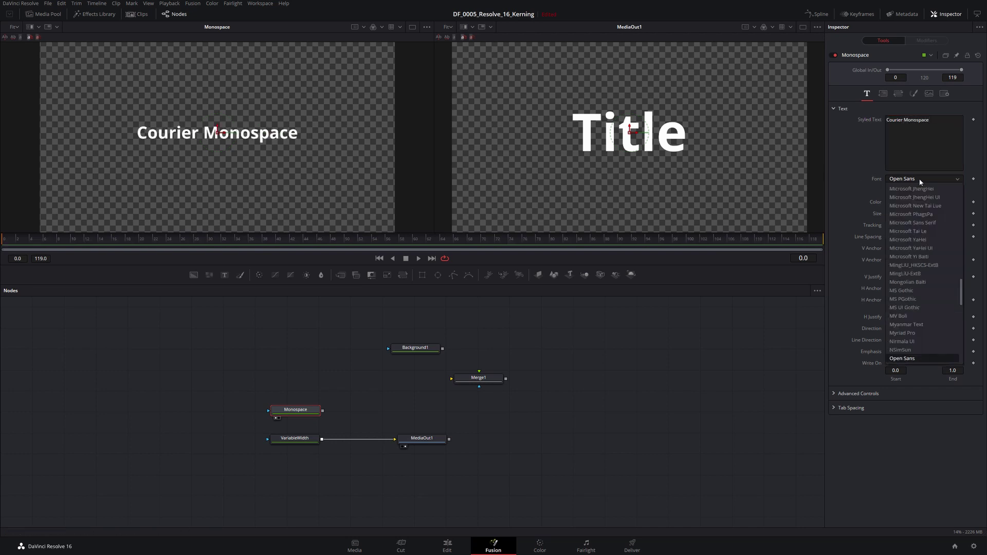
scroll(921, 178, "up", 19)
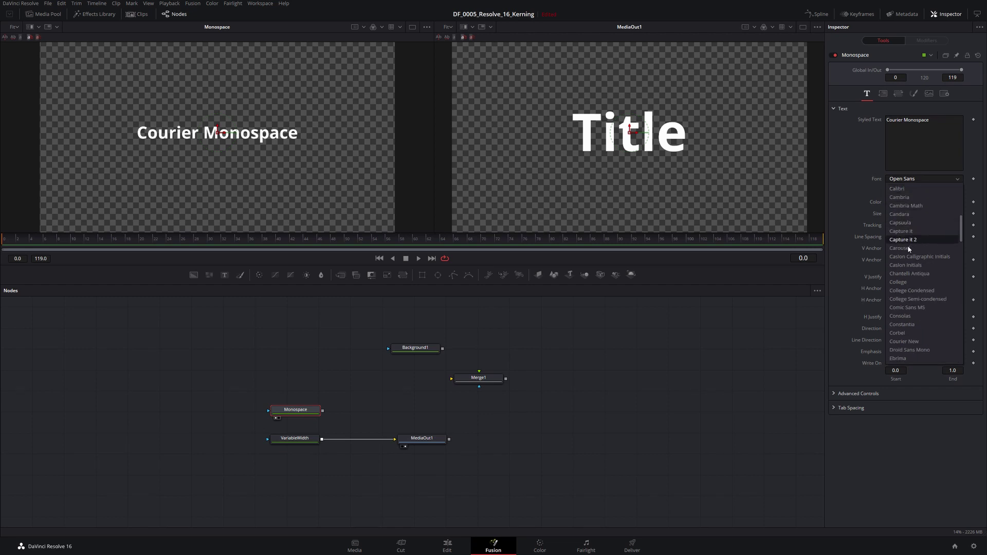
left_click(904, 342)
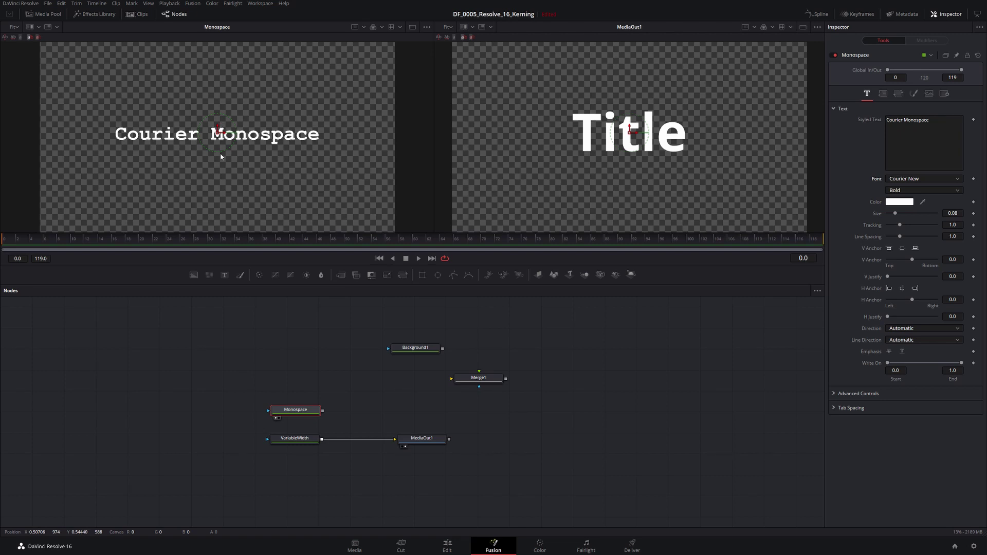
Set the VariableWidth node's font to Times New Roman
left_click(299, 441)
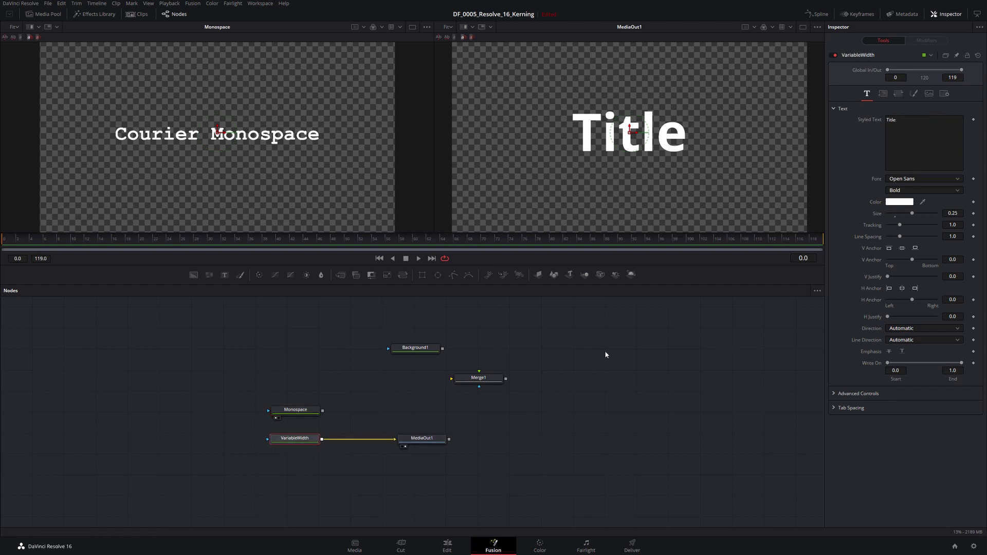
left_click(920, 179)
type("times")
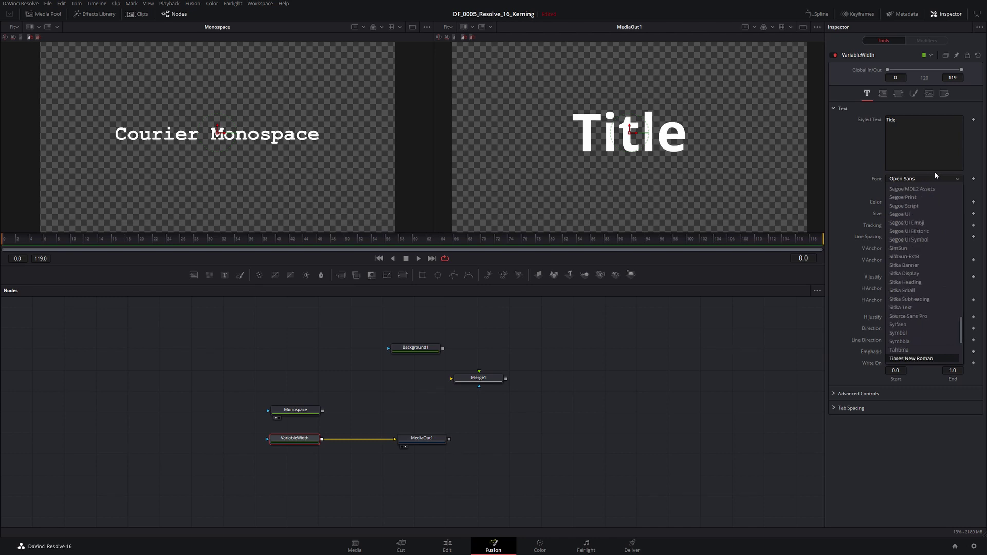
left_click(919, 358)
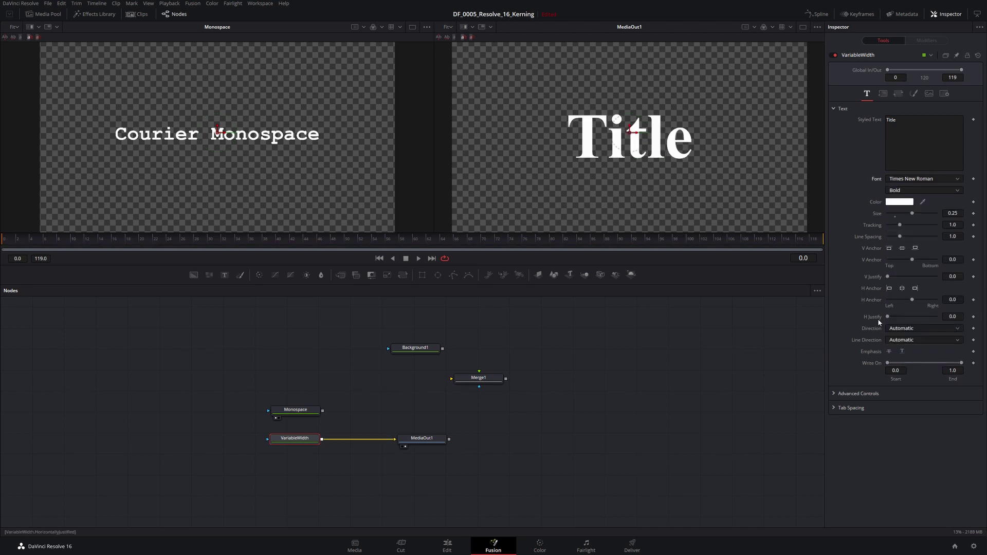
Replace its text with 'Times Variable Width' and shrink the size to 0.1
left_click(916, 138)
key("ctrl+a")
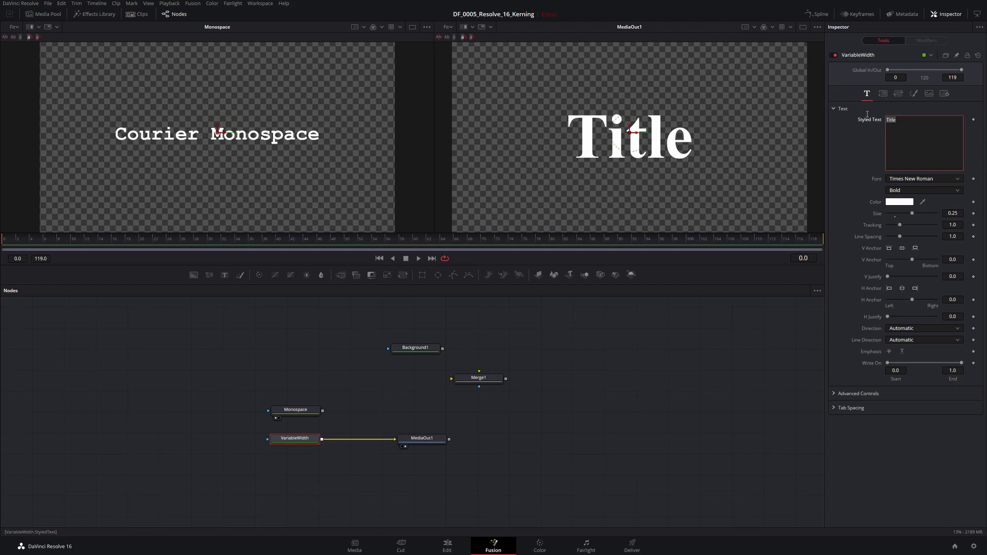
type("Times")
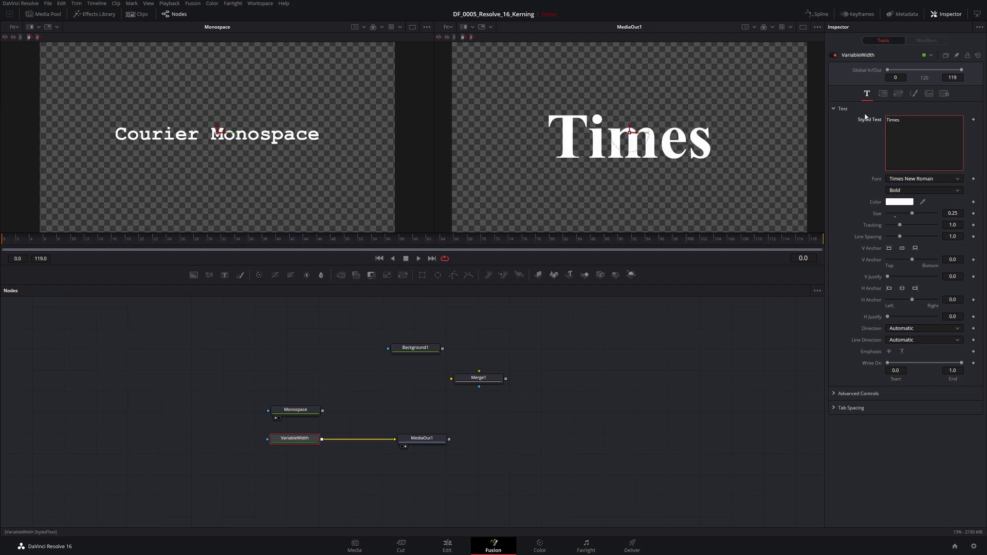
type(" Variable Width")
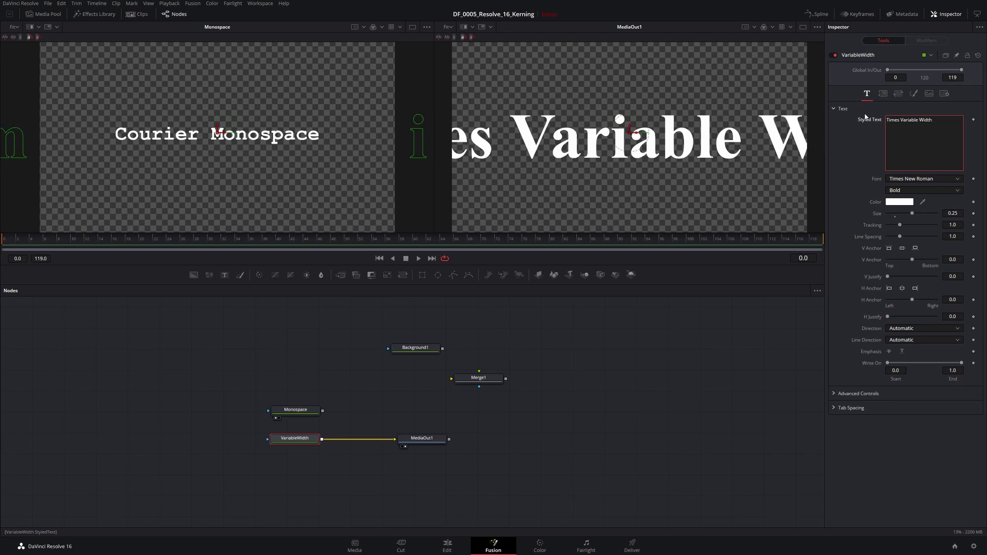
left_click_drag(901, 212, 897, 215)
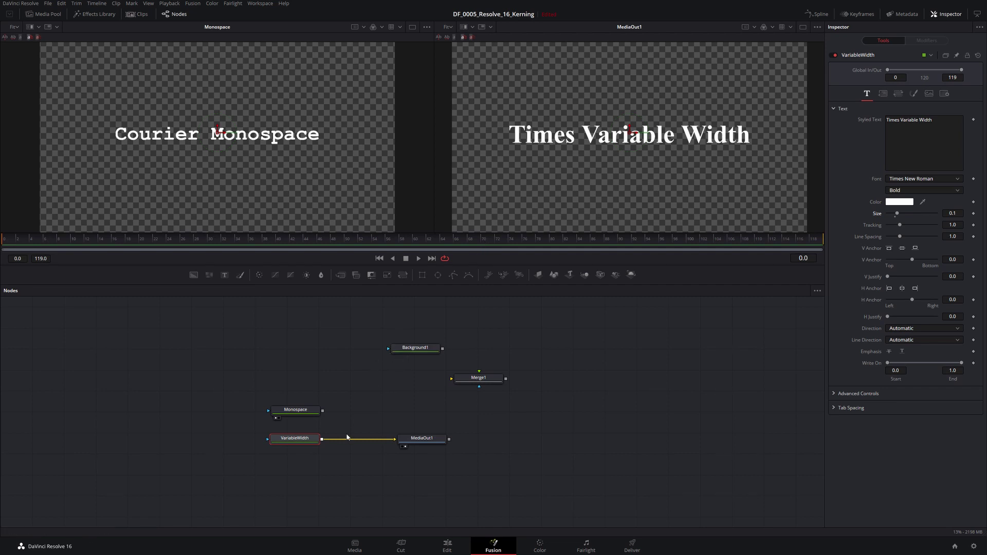
Disconnect VariableWidth from MediaOut1 and add a Merge2 node fed by Monospace
mouse_move(425, 442)
left_mouse_down()
mouse_move(522, 440)
mouse_move(417, 437)
left_mouse_up()
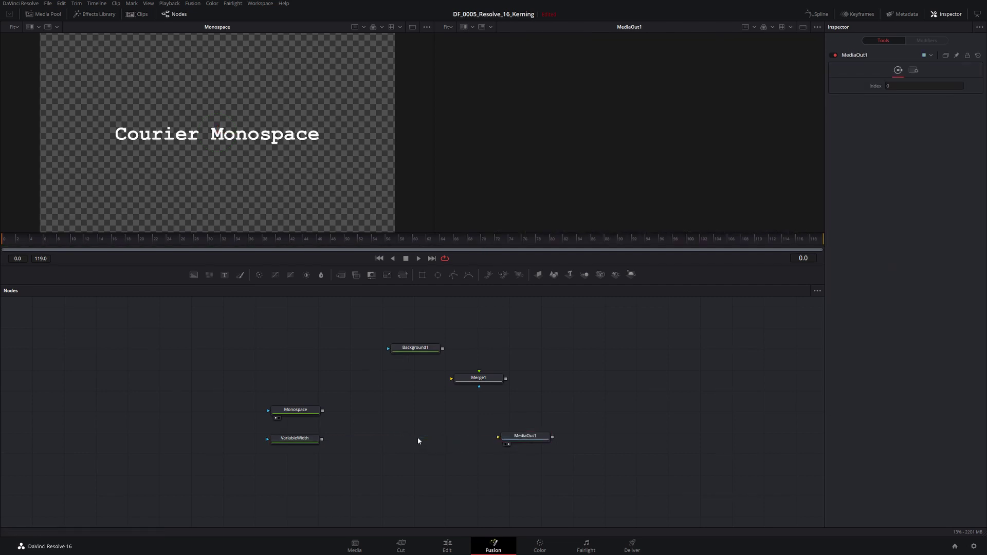
left_click_drag(507, 438, 546, 441)
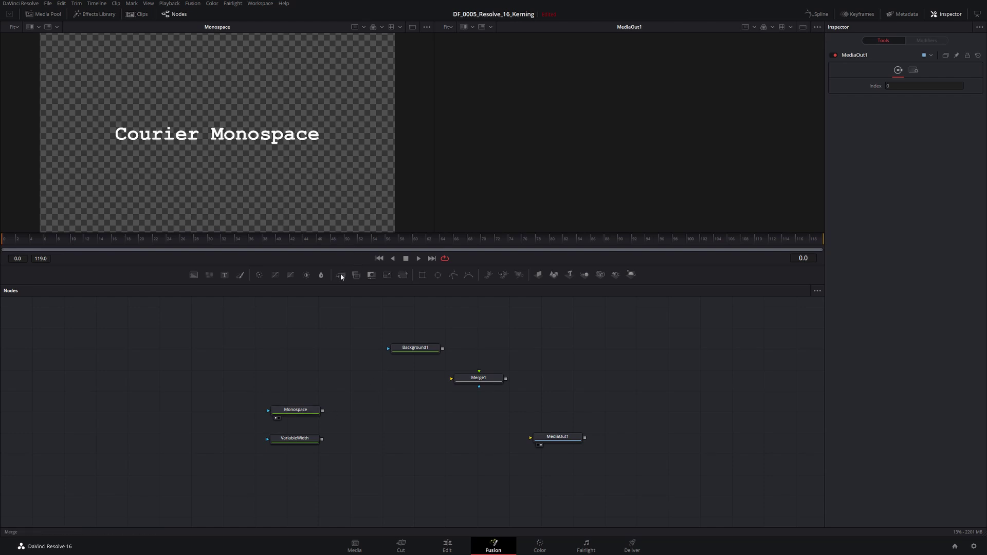
left_click_drag(341, 274, 379, 425)
left_click_drag(323, 411, 373, 430)
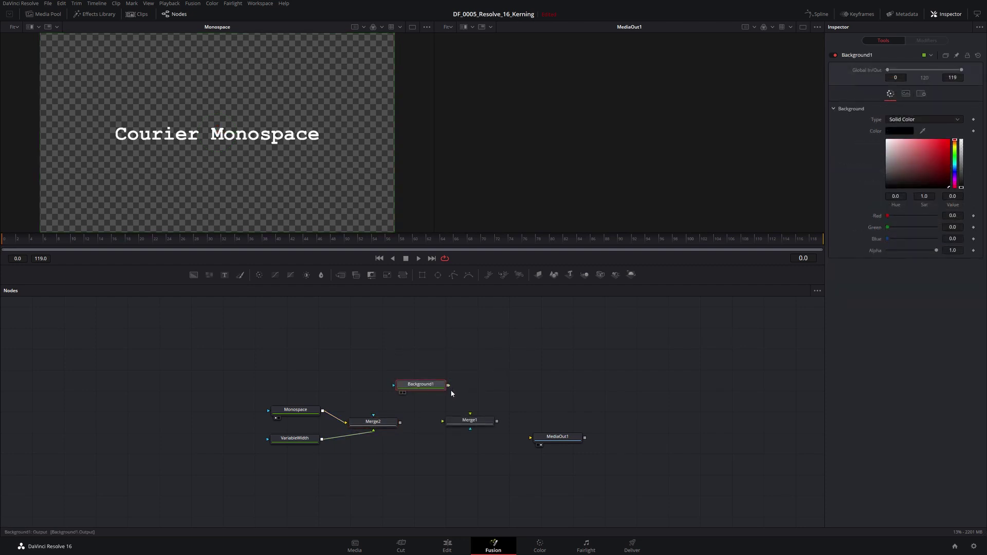
Wire Background1 and Merge2 into Merge1, and Merge1 into MediaOut1
left_click_drag(448, 386, 467, 421)
left_click_drag(400, 423, 563, 442)
left_click(562, 438)
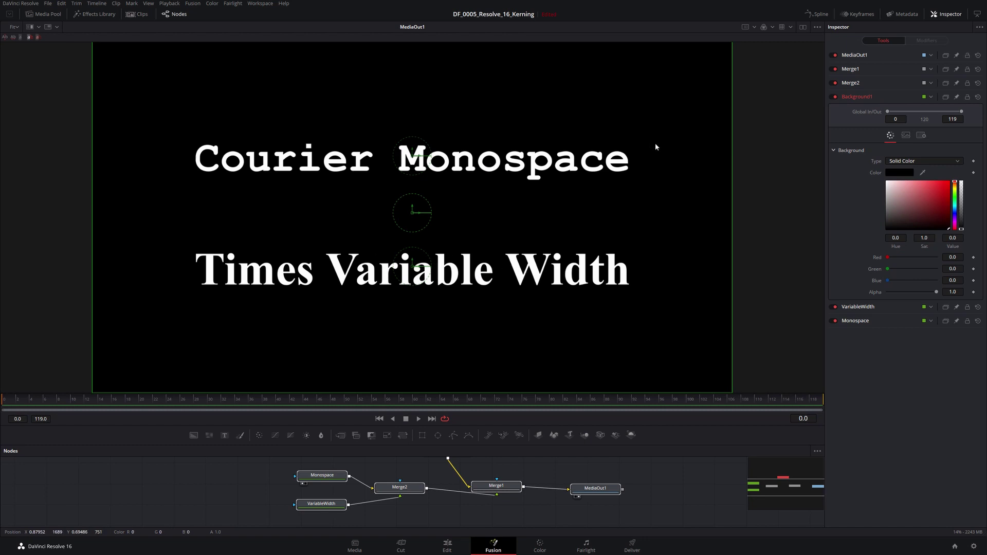
Open the Monospace node's Shading settings and review the elements, keeping element 1 selected
left_click(324, 477)
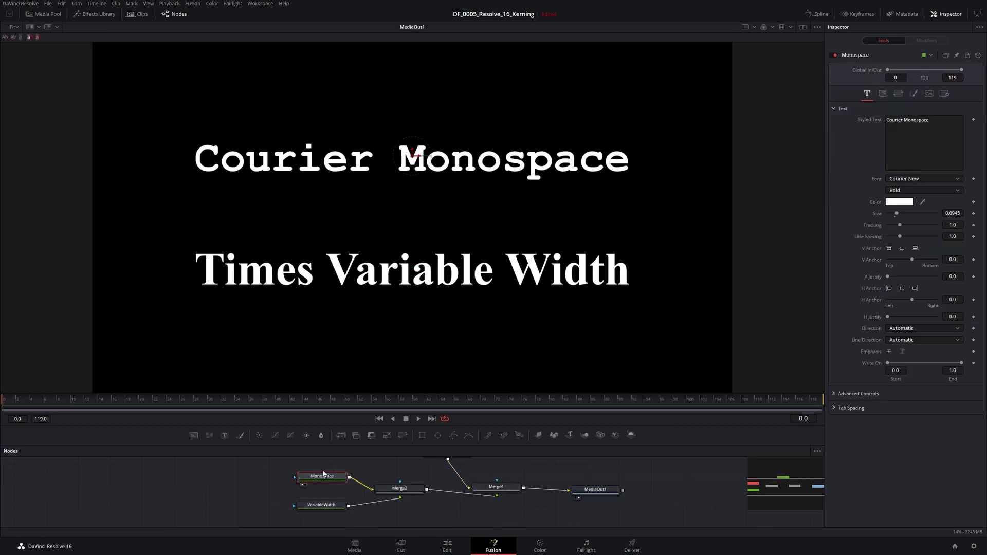
left_click(915, 96)
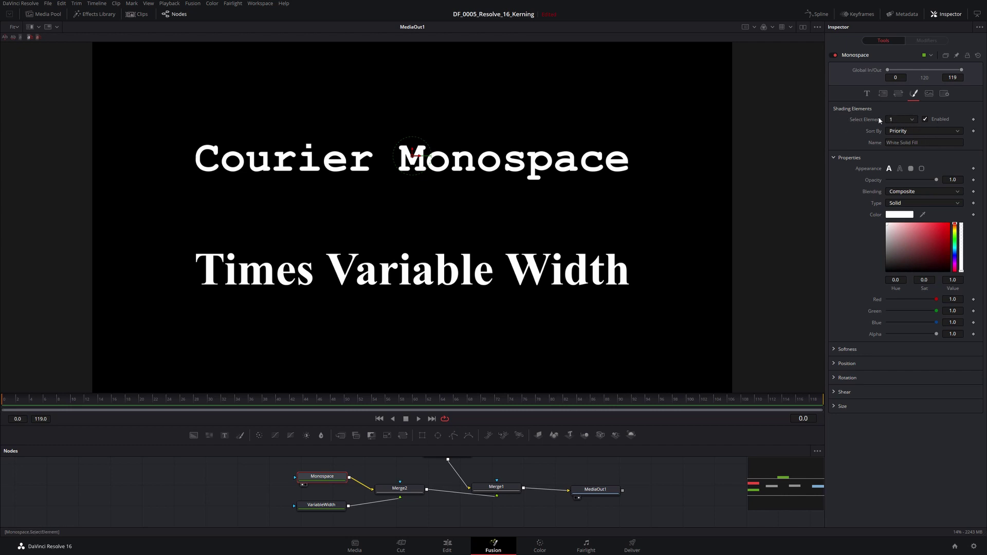
left_click(900, 120)
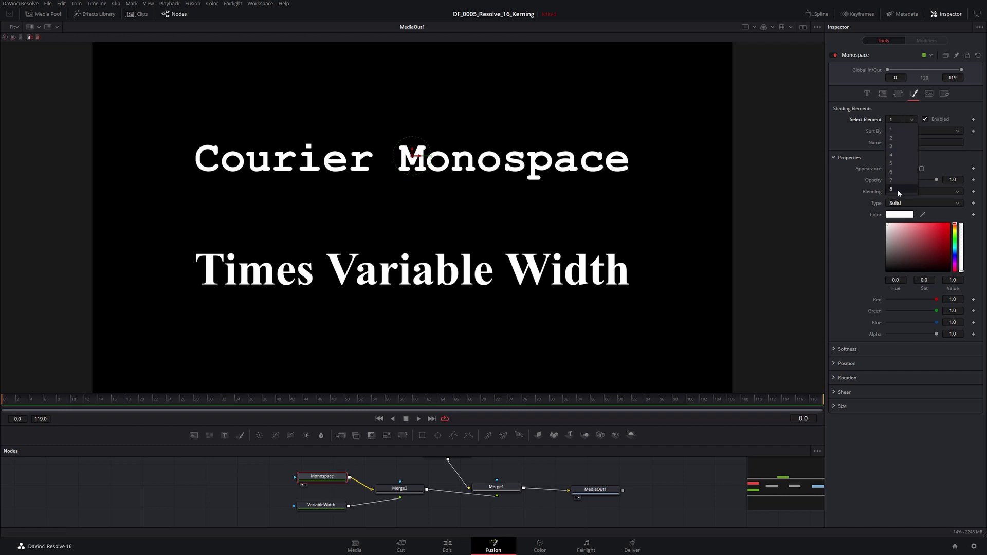
left_click(866, 120)
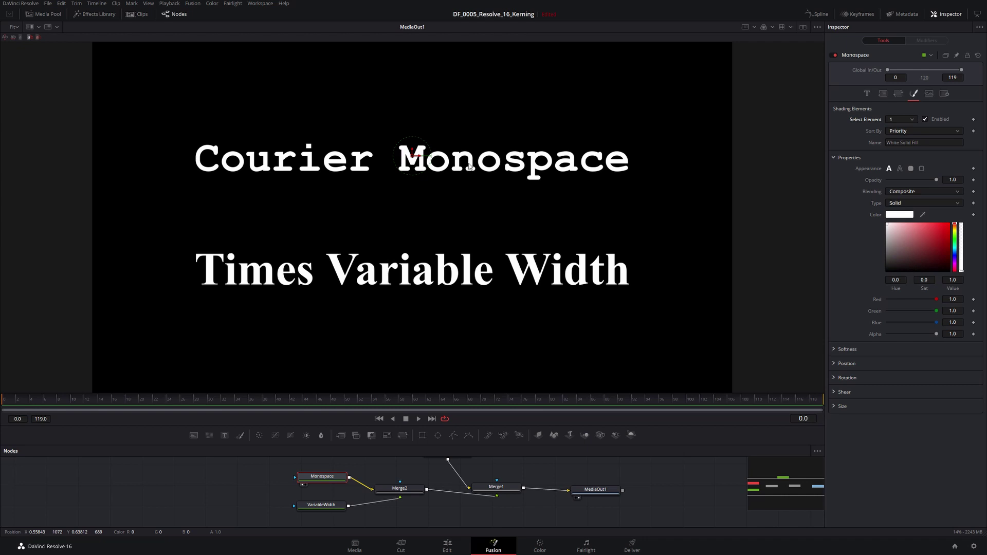
Switch to shading element 2, Red Outline, and enable it
left_click(913, 121)
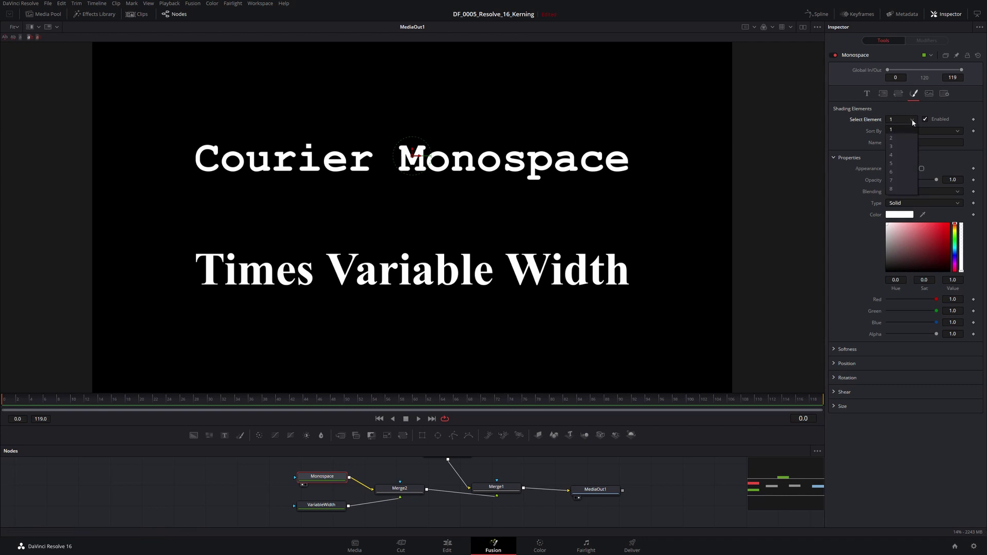
left_click(893, 139)
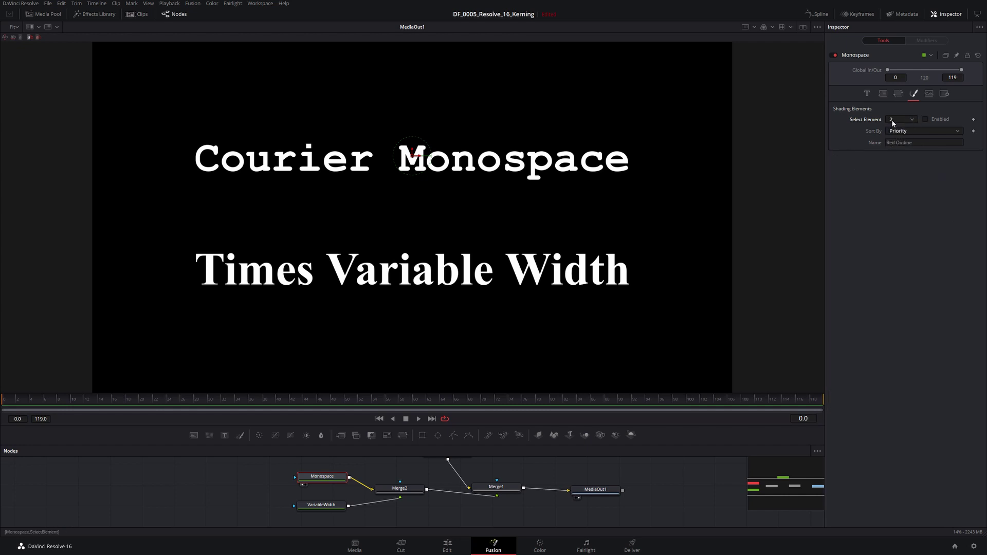
left_click(904, 121)
left_click(918, 112)
left_click(925, 120)
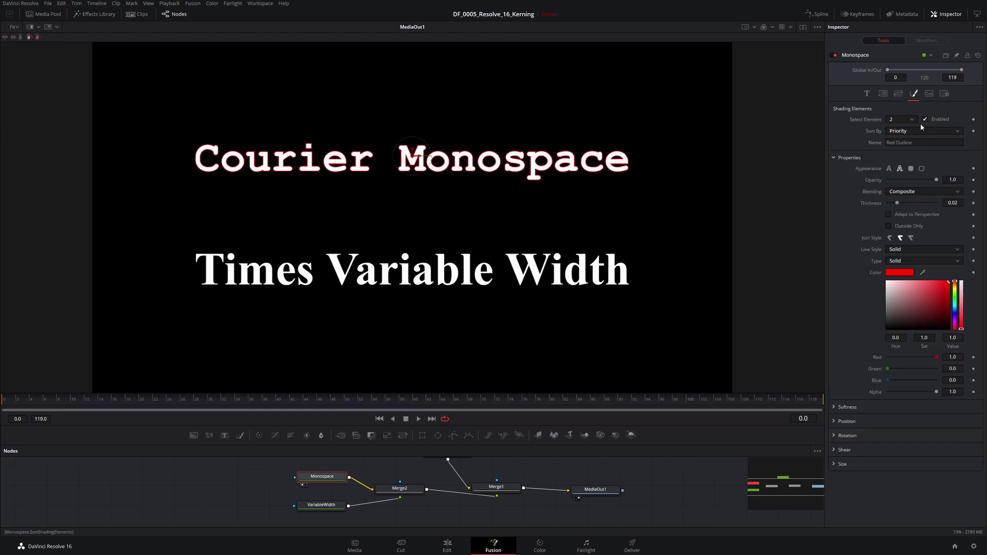
left_click(914, 143)
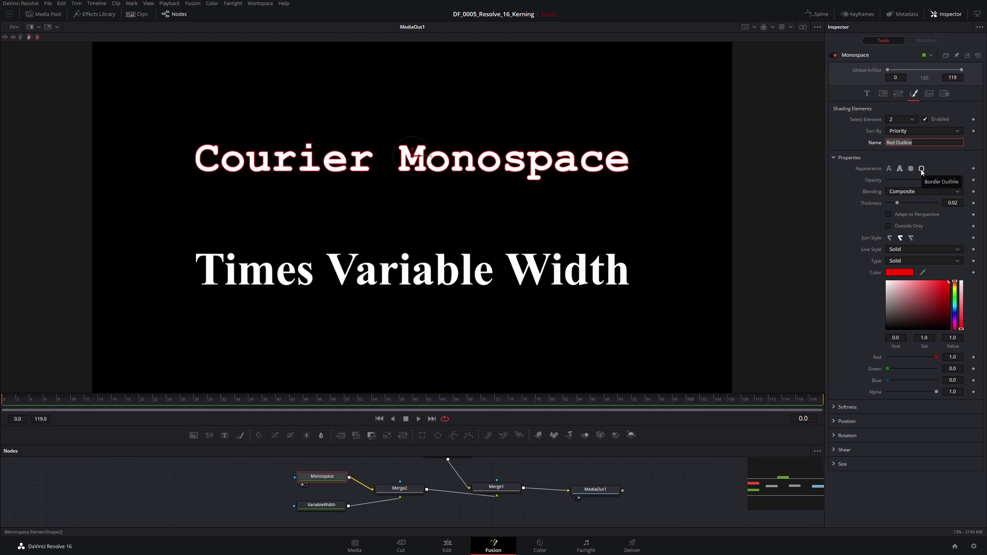
Set the outline appearance to Border in light grey, then apply it on VariableWidth
left_click(922, 169)
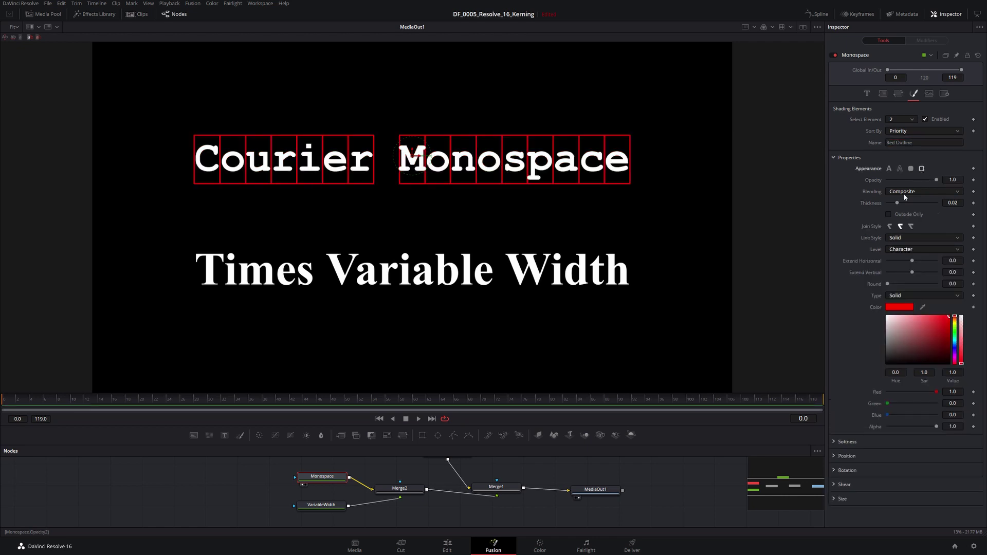
left_click_drag(930, 350, 876, 330)
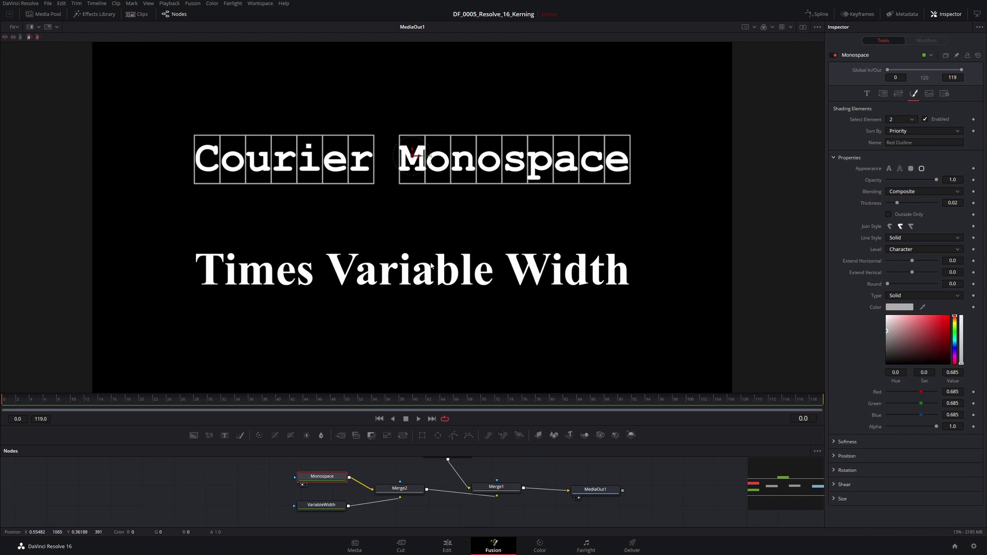
left_click(369, 286)
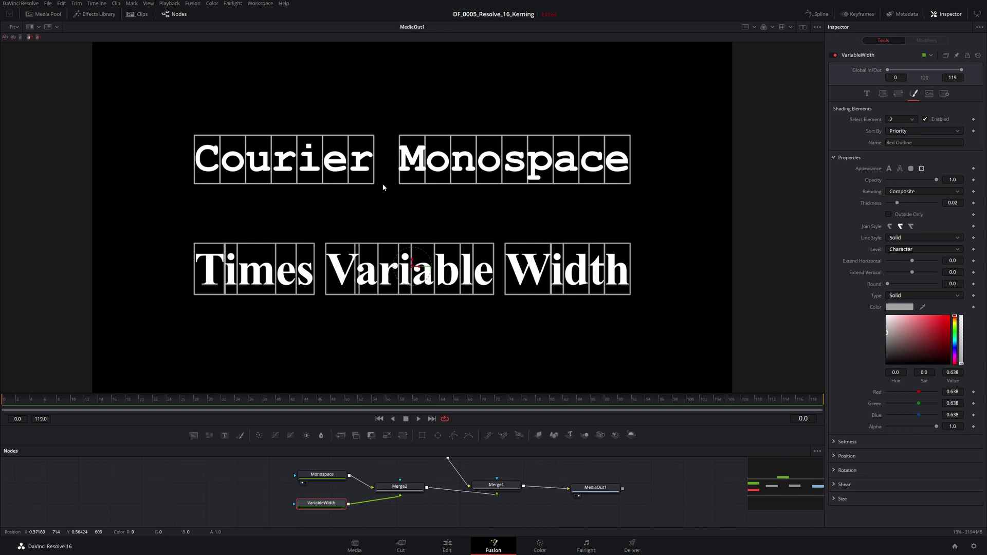
Set the Monospace text's tracking to 1.134 in its Text settings
left_click(332, 477)
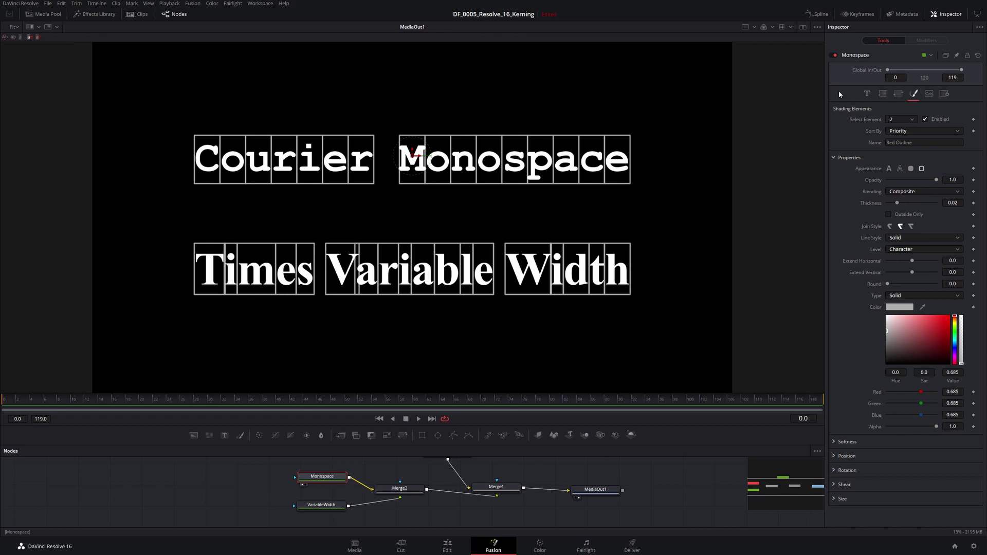
left_click(867, 93)
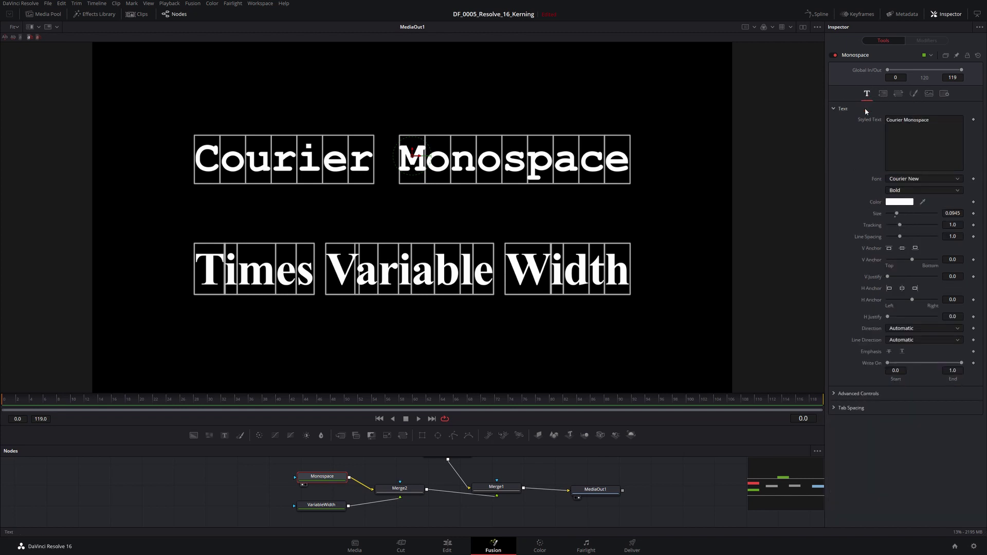
left_click_drag(902, 226, 903, 226)
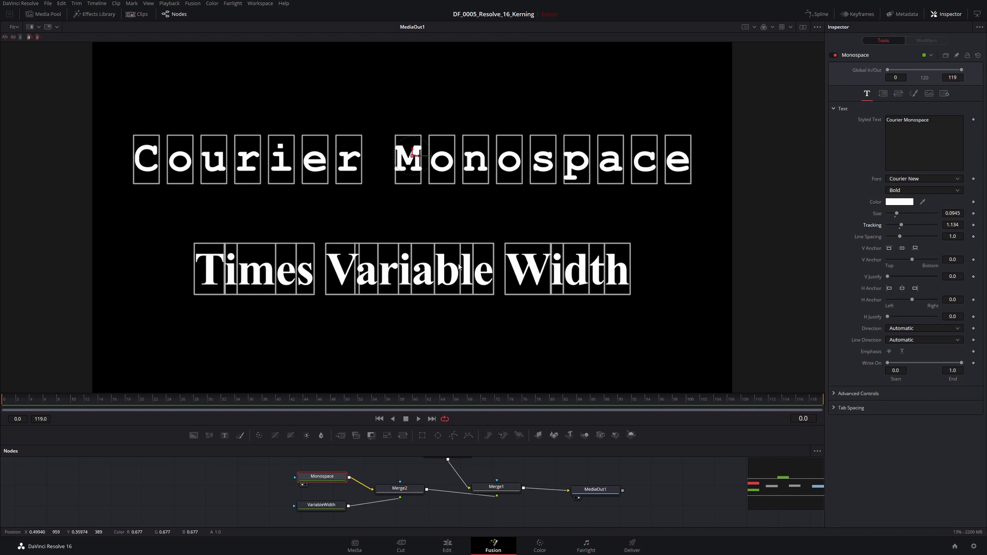
Raise the VariableWidth text's tracking to 1.102 and expand its Advanced Controls
left_click(322, 504)
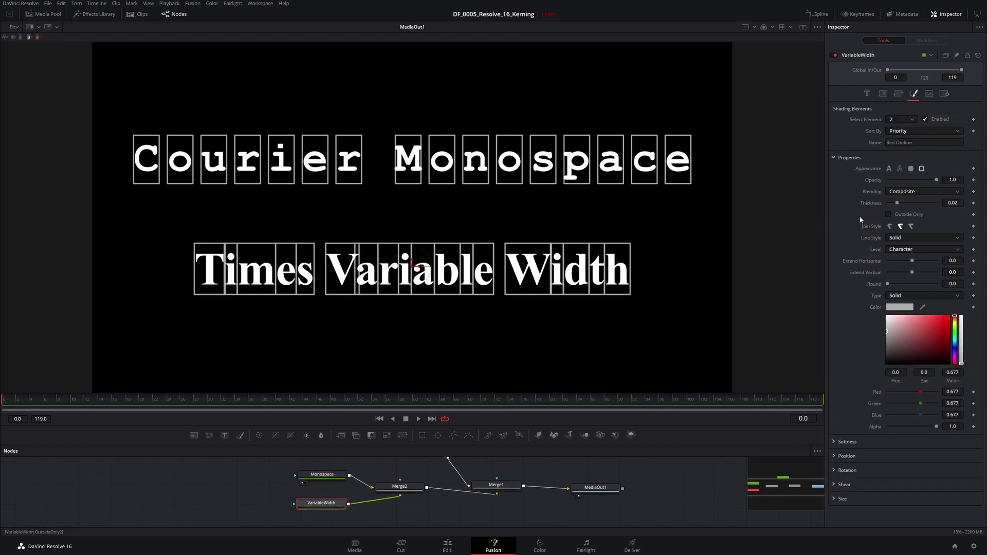
left_click(867, 93)
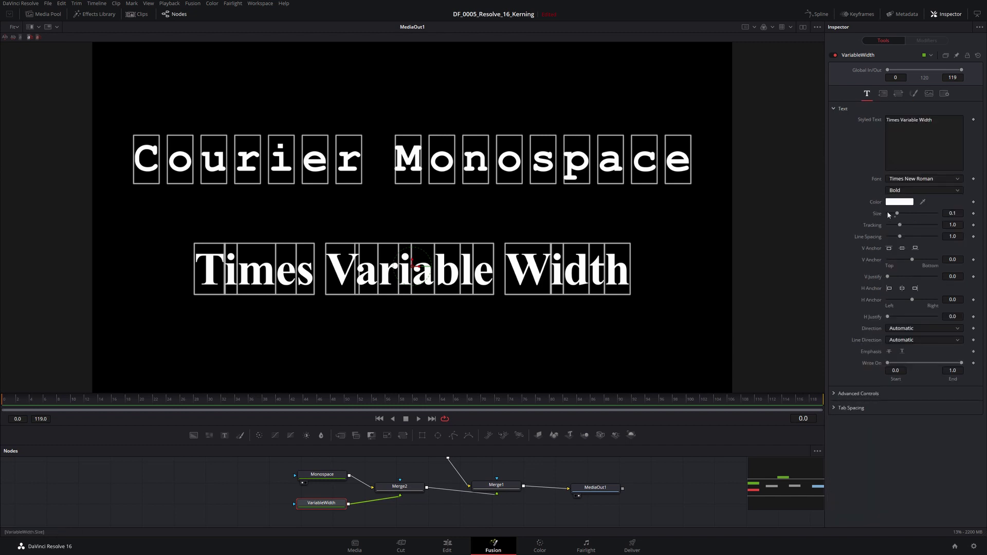
left_click_drag(900, 225, 904, 228)
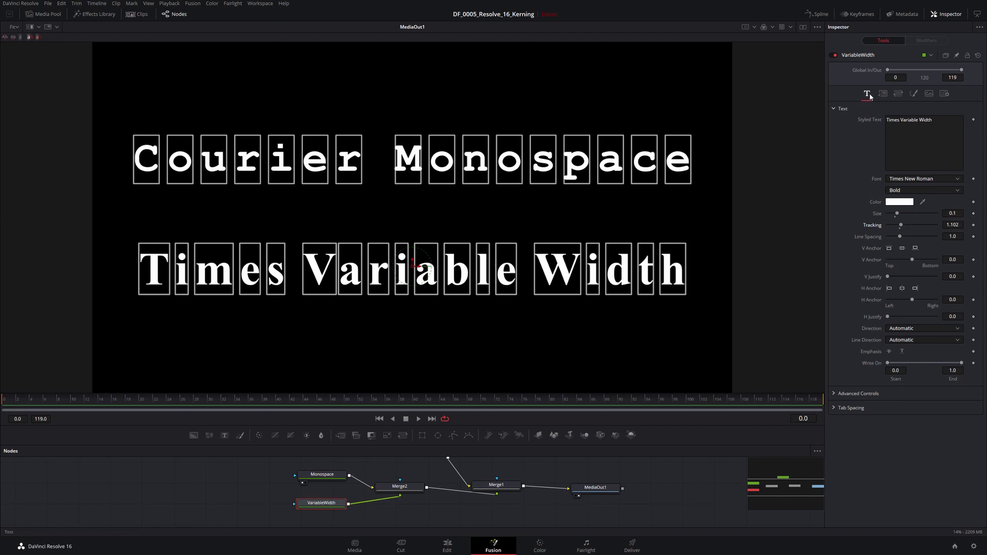
left_click(856, 394)
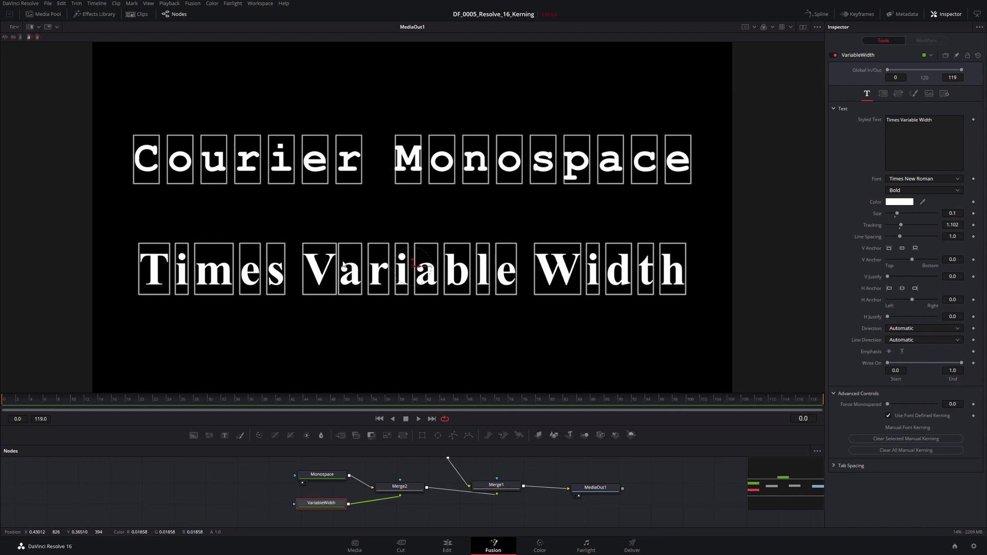
Uncheck Use Font Defined Kerning for the VariableWidth text
left_click(890, 416)
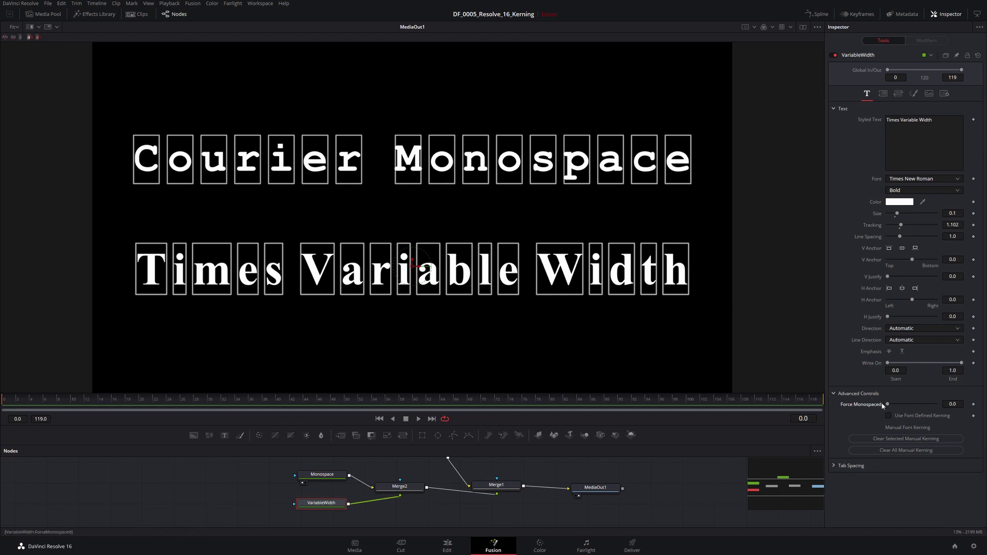
Drag Force Monospaced to 1.0 for the Times letters, then show the Shading settings
left_click_drag(888, 405, 954, 407)
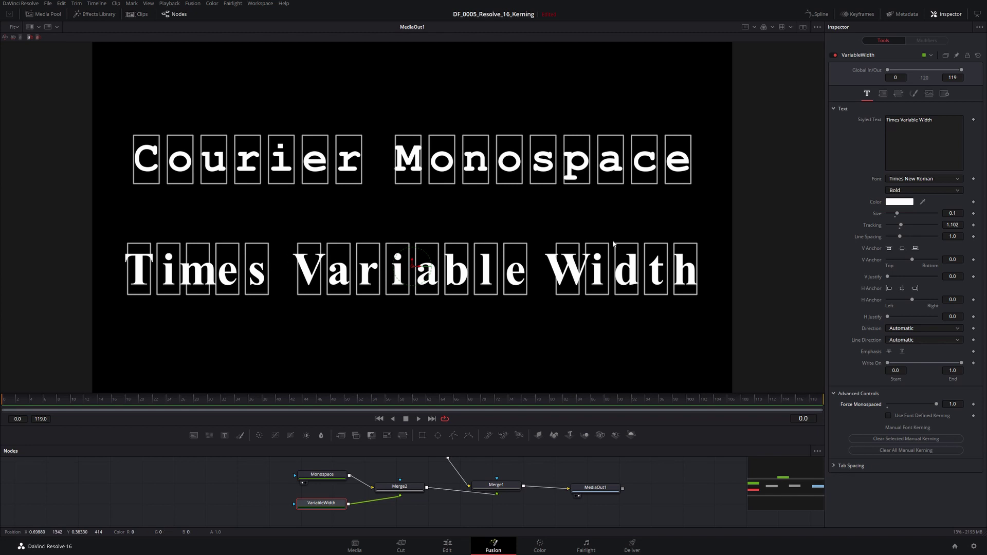
left_click(915, 94)
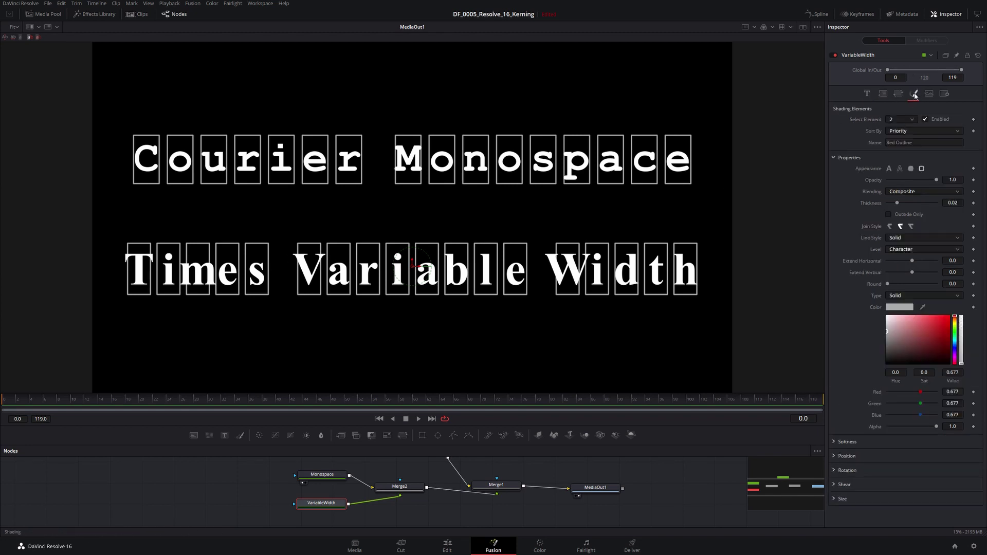
Disable shading element 2 (Red Outline) on the Times text, then reselect it in the viewer
left_click(924, 119)
left_click(432, 298)
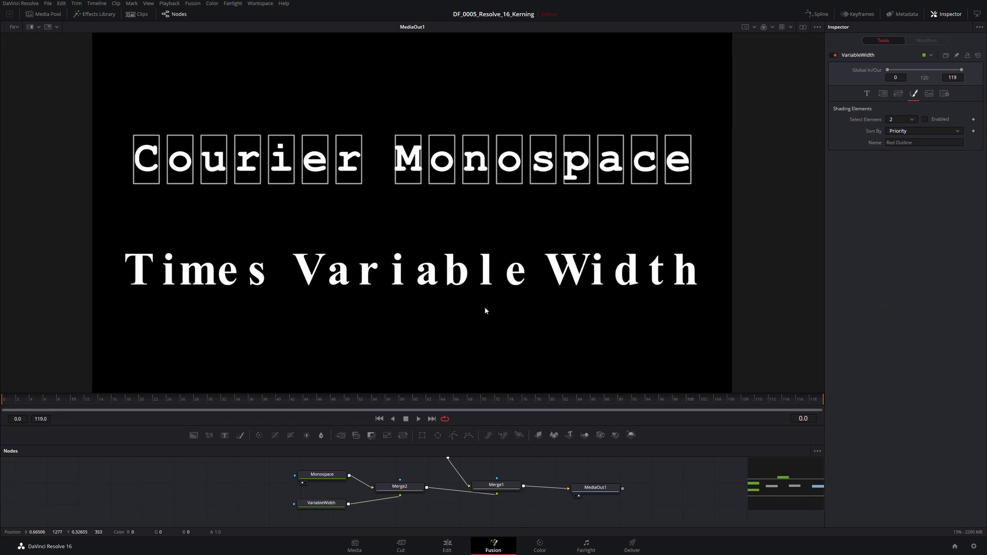
left_click(454, 302)
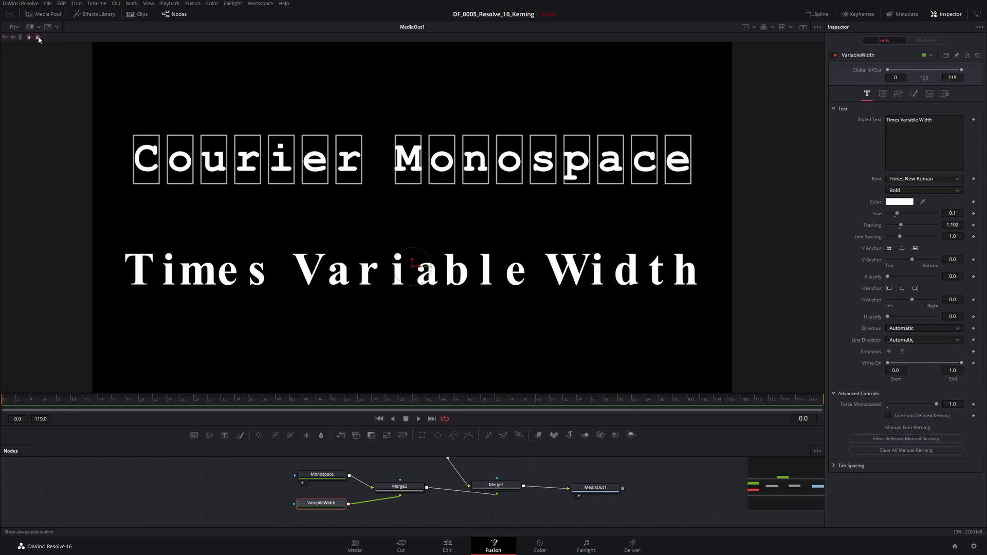
left_click(4, 38)
type("fff")
key("BackSpace")
key("BackSpace")
key("BackSpace")
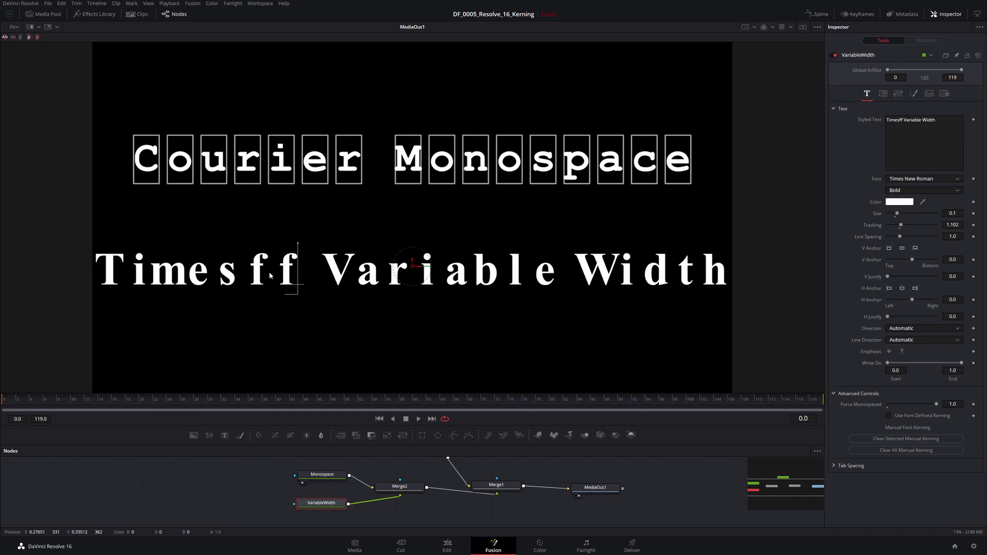
left_click(934, 125)
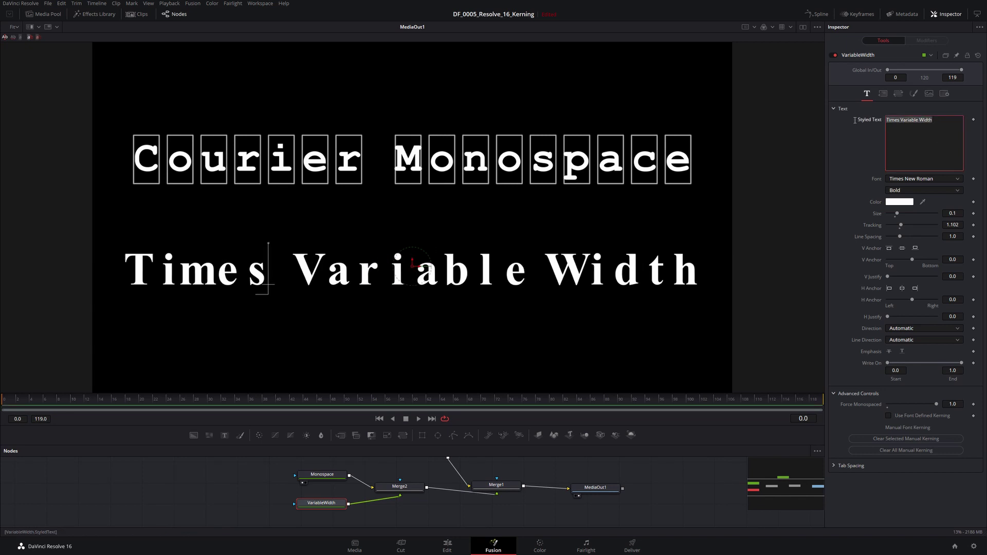
Enable manual kerning and drag the T of Times down and to the right
left_click(13, 39)
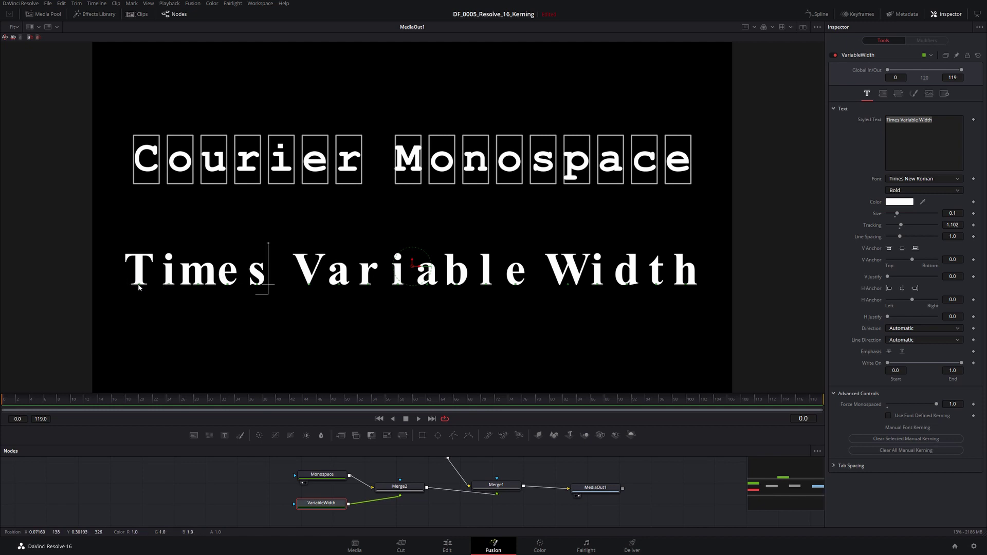
mouse_move(139, 288)
left_mouse_down()
mouse_move(167, 349)
mouse_move(153, 292)
left_mouse_up()
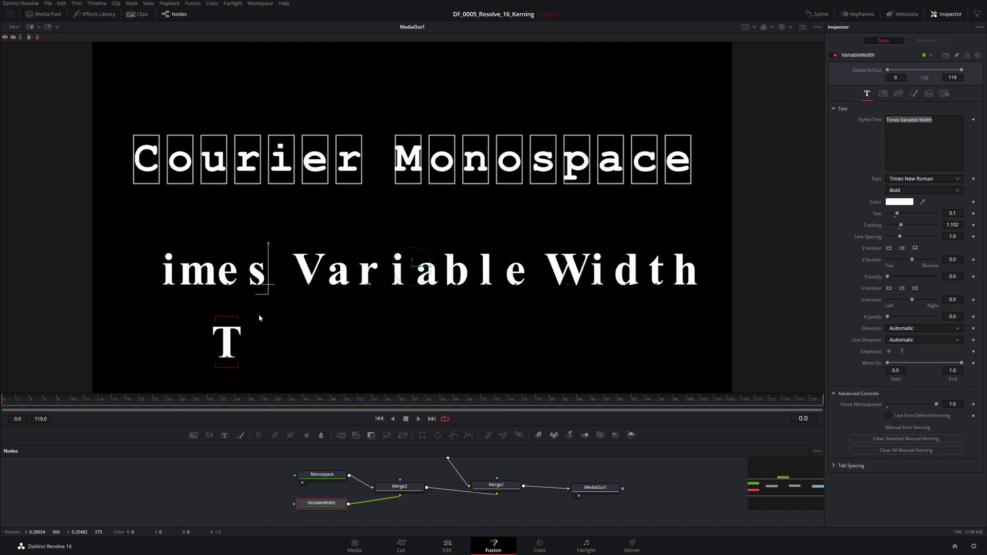
left_click(166, 287)
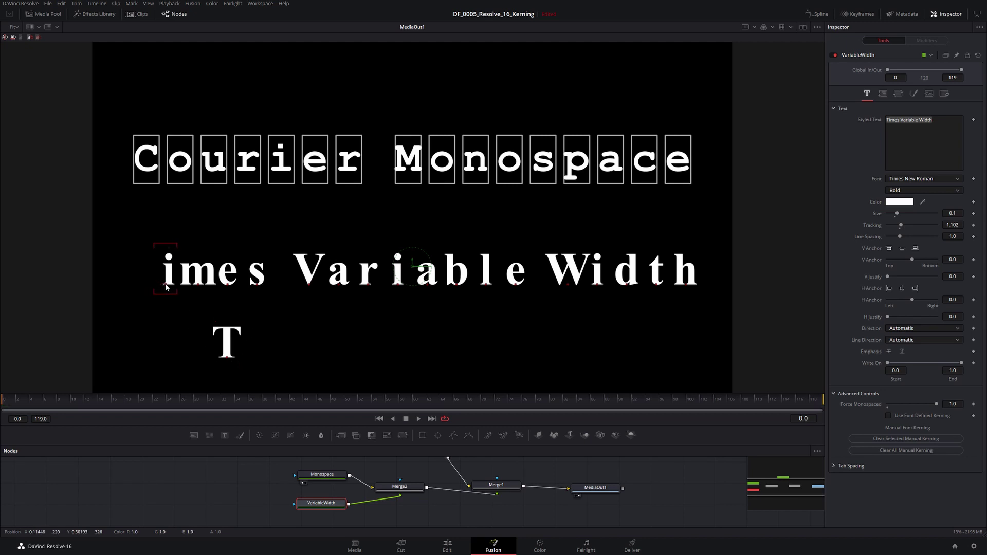
left_click(225, 367)
left_click_drag(225, 368, 260, 352)
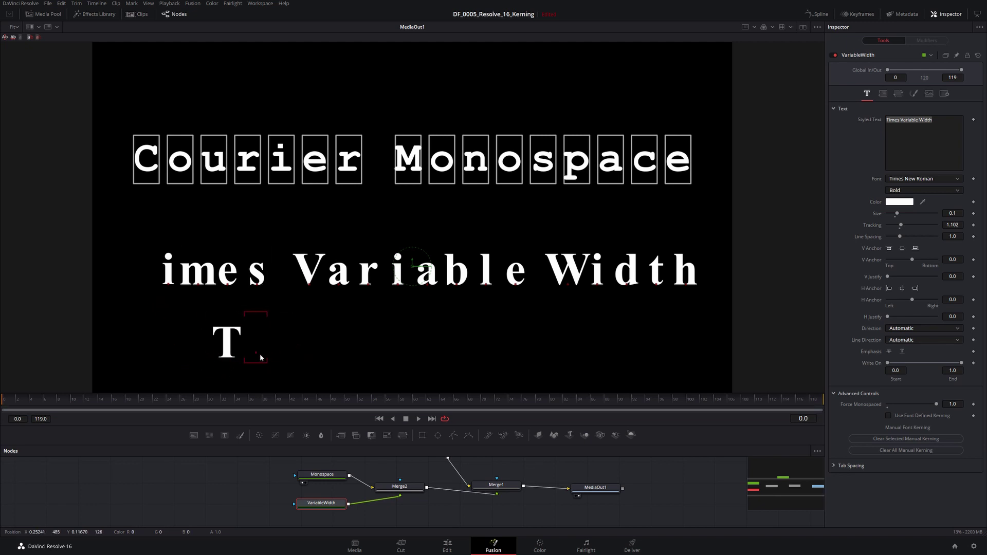
Lift the r of Variable high above the line and drop its l below
left_click(368, 287)
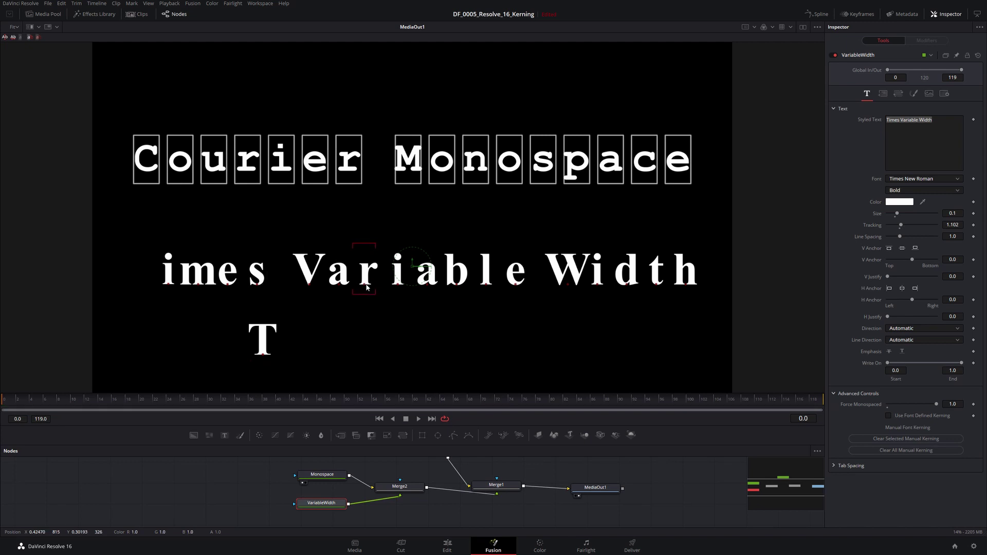
left_click(435, 287)
left_click(370, 281)
left_click_drag(369, 312, 575, 112)
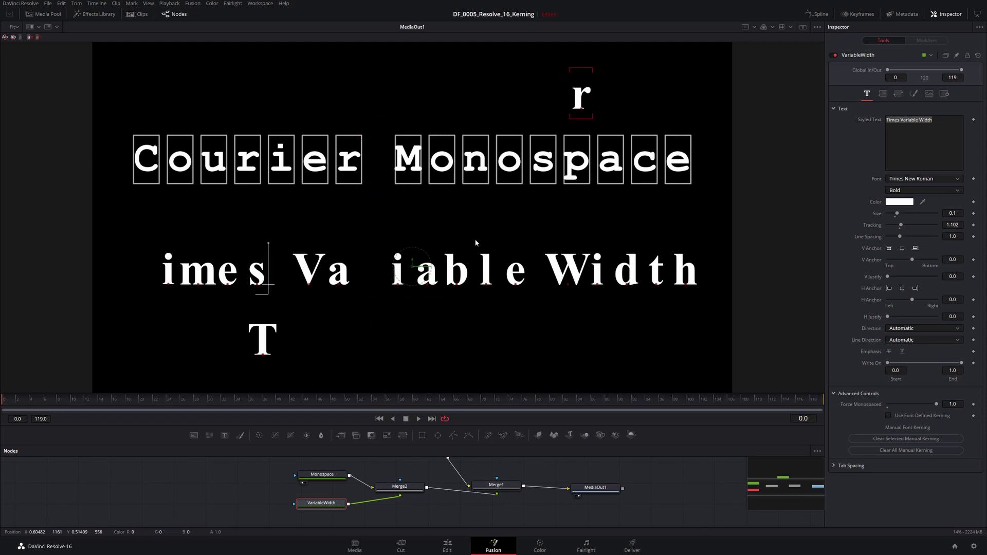
left_click_drag(485, 286, 569, 352)
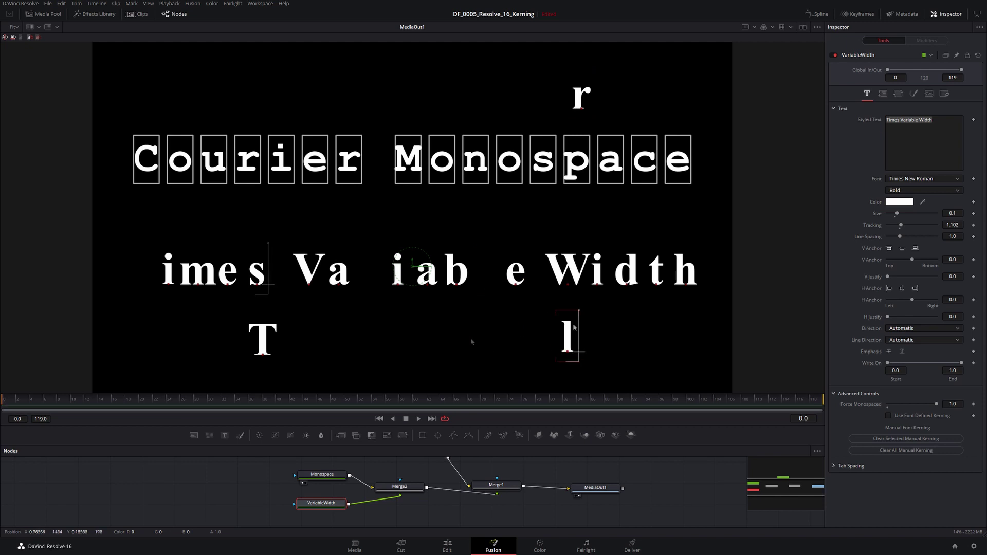
left_click(5, 37)
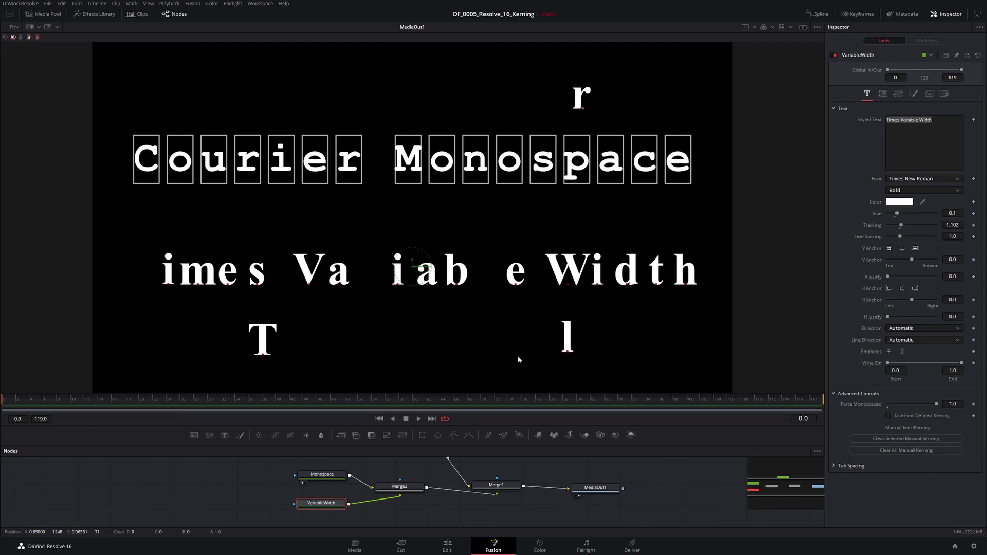
left_click_drag(617, 332, 536, 371)
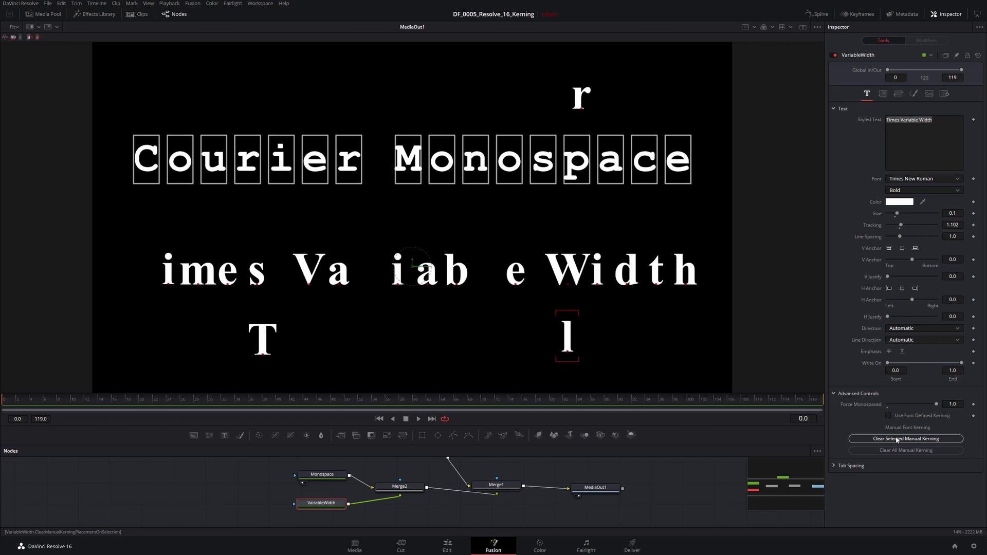
Clear the selected l's manual kerning, then clear all manual kerning on the Times text
left_click(912, 441)
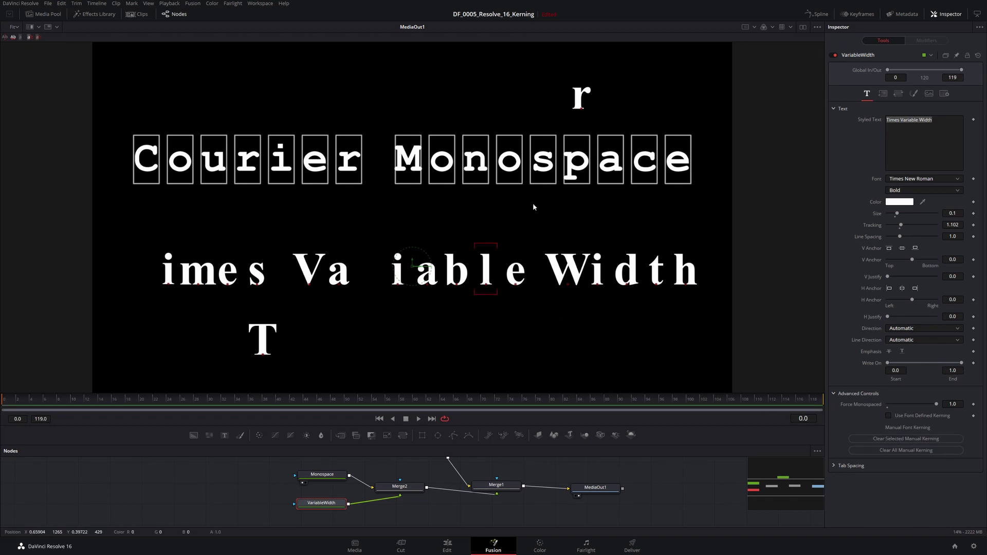
left_click(897, 451)
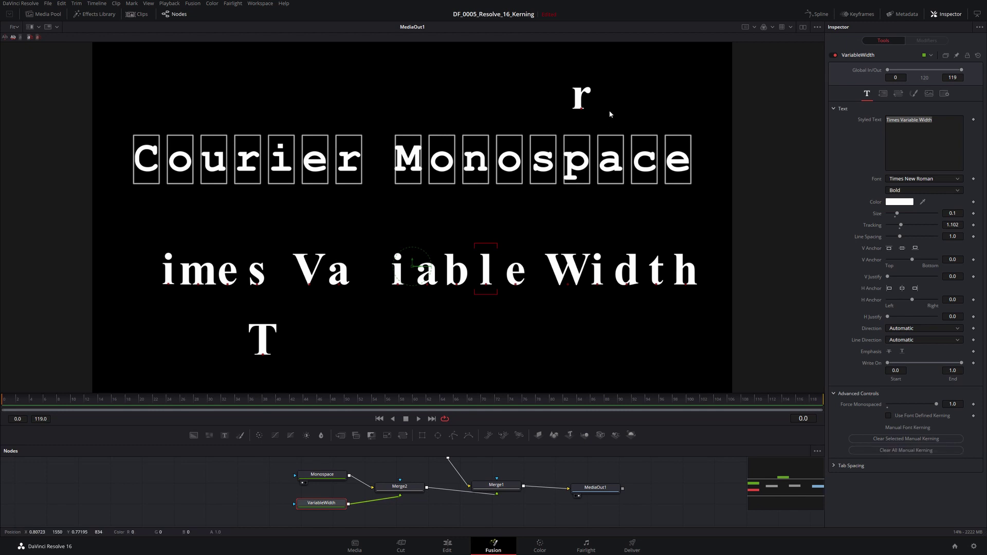